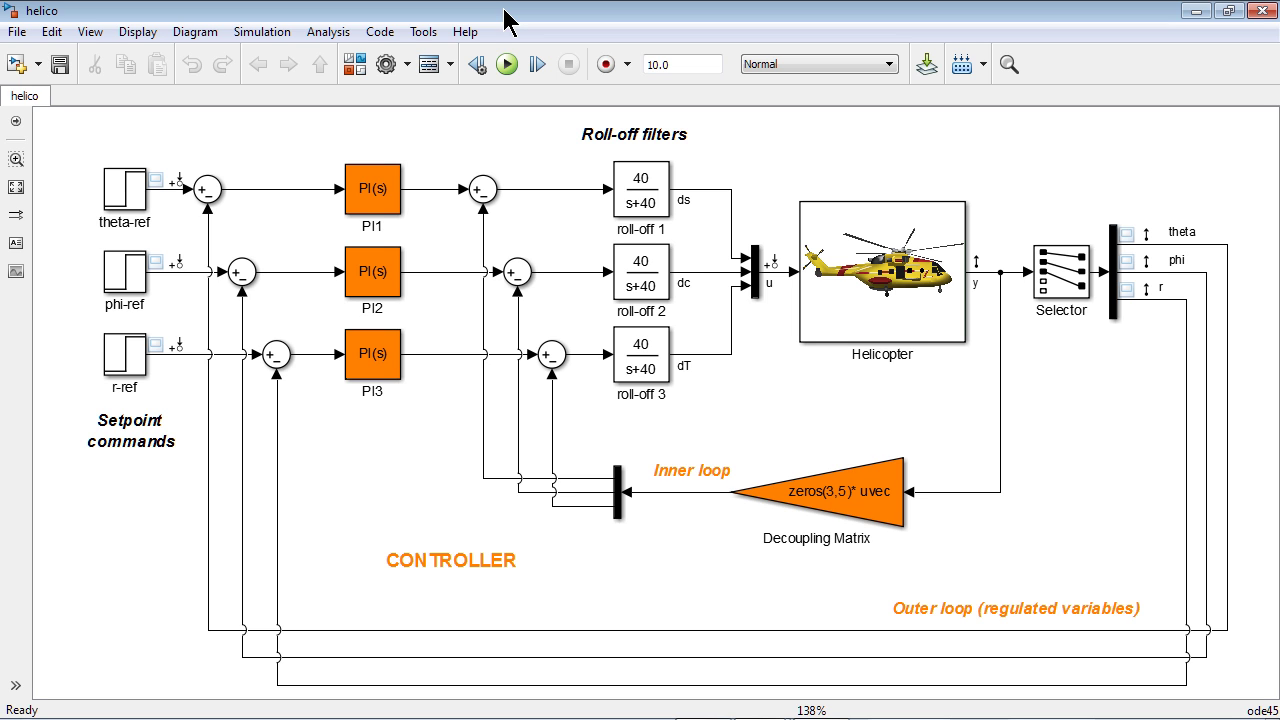
- Start a helico simulation and bring up the Analysis control design tools list
left_click(511, 68)
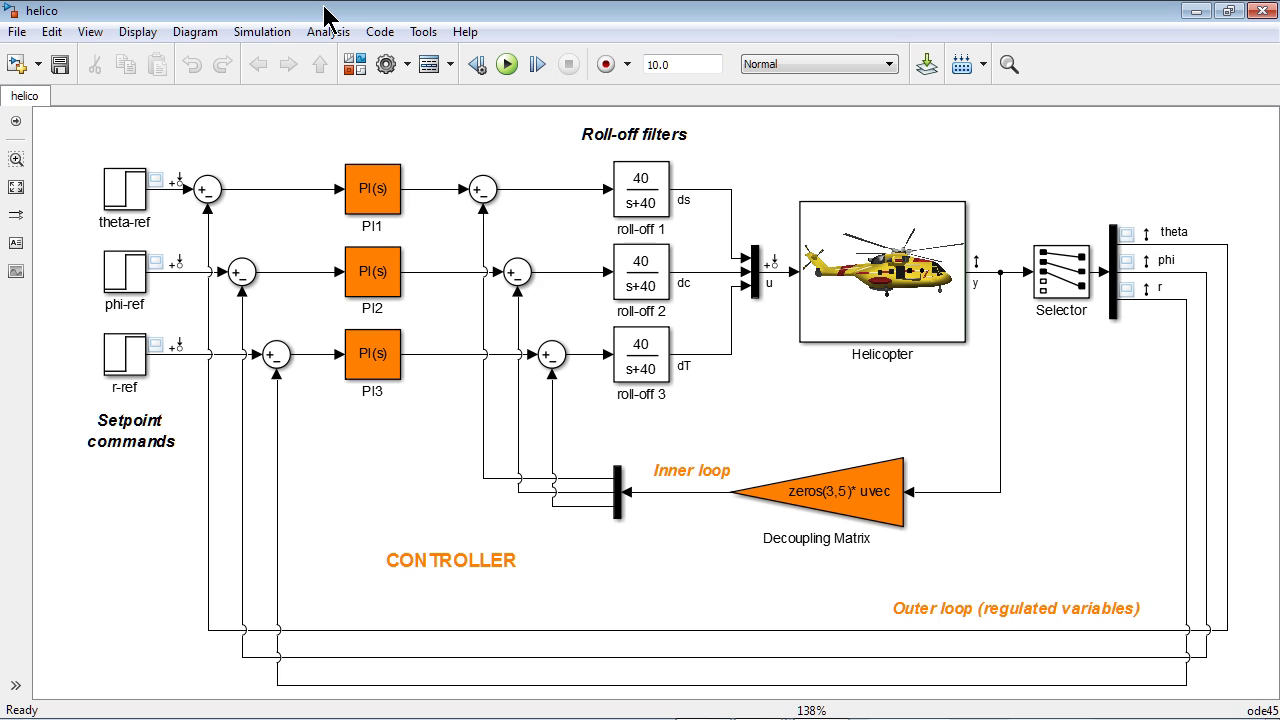
left_click(325, 32)
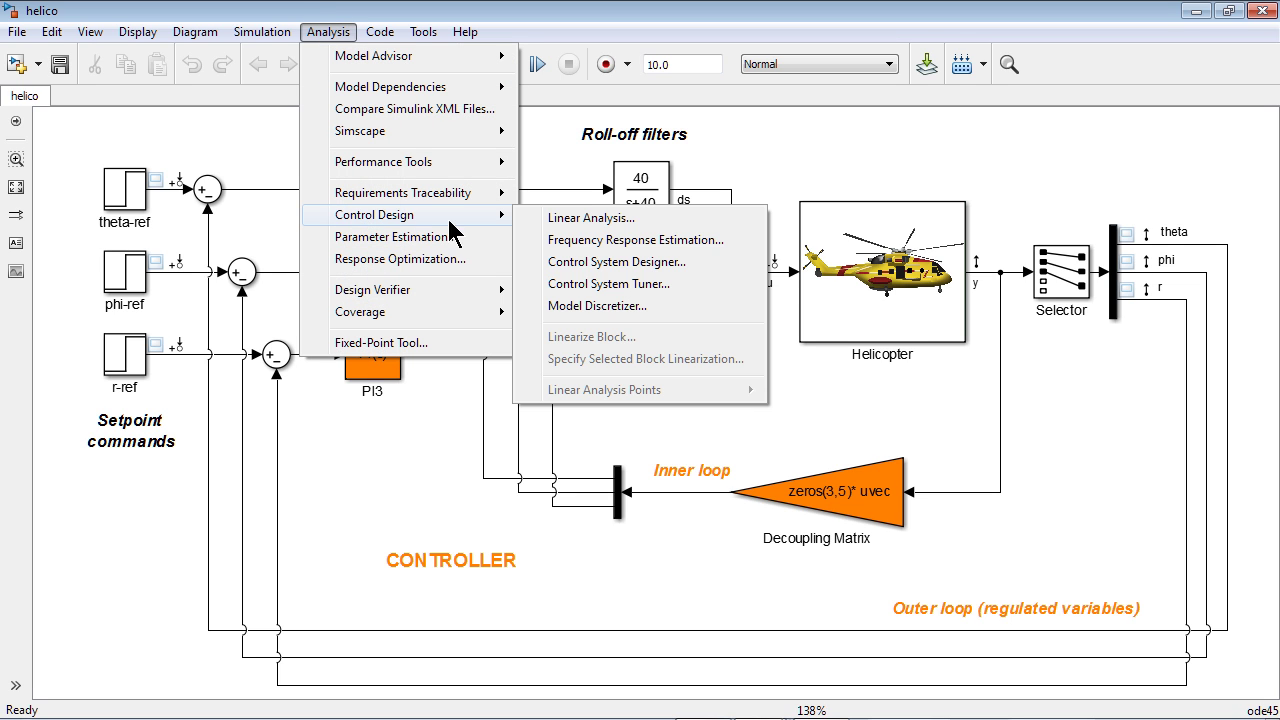
mouse_move(374, 215)
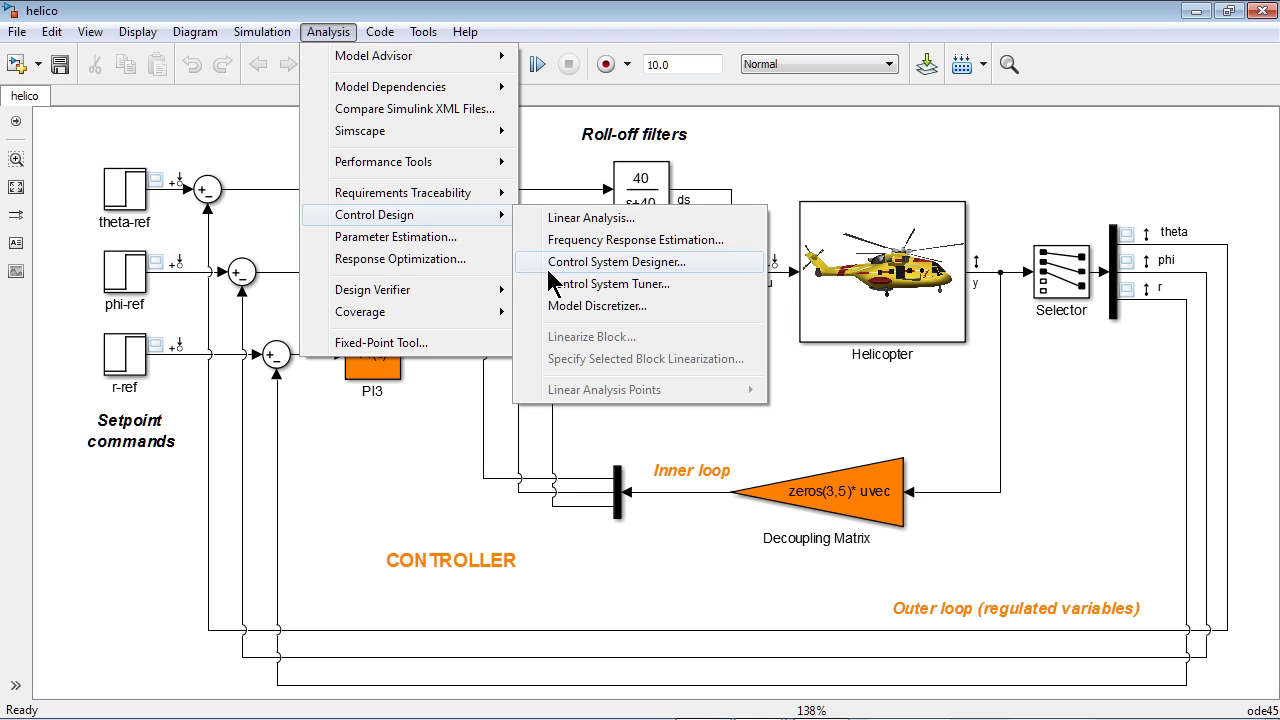
- Launch Control System Tuner and mark Decoupling Matrix, PI3, PI2 and PI1 as tuned blocks
left_click(549, 285)
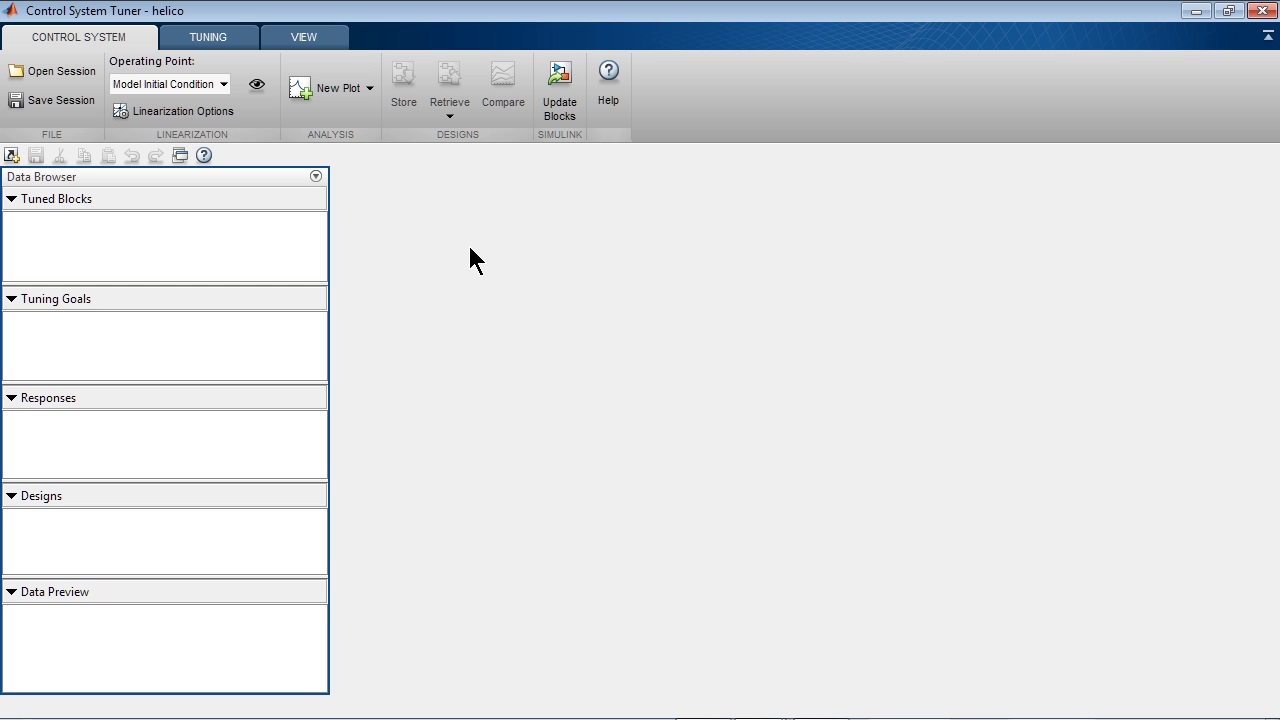
left_click(226, 40)
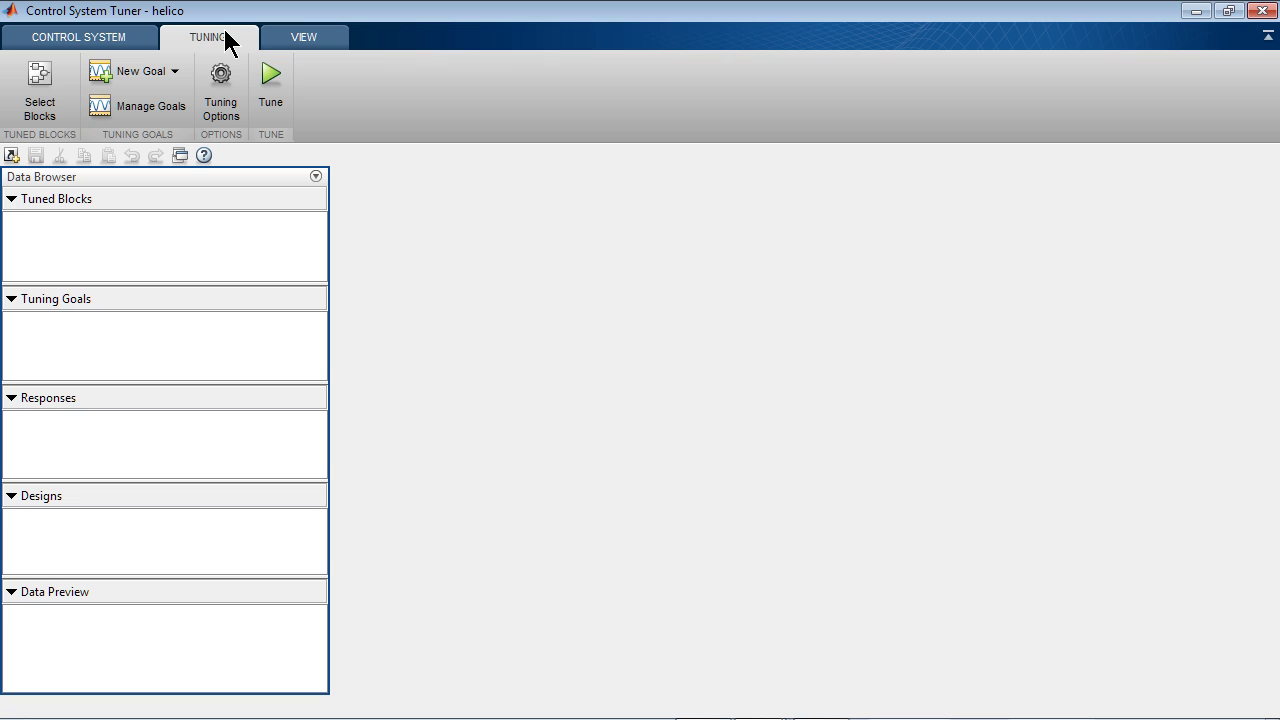
left_click(52, 73)
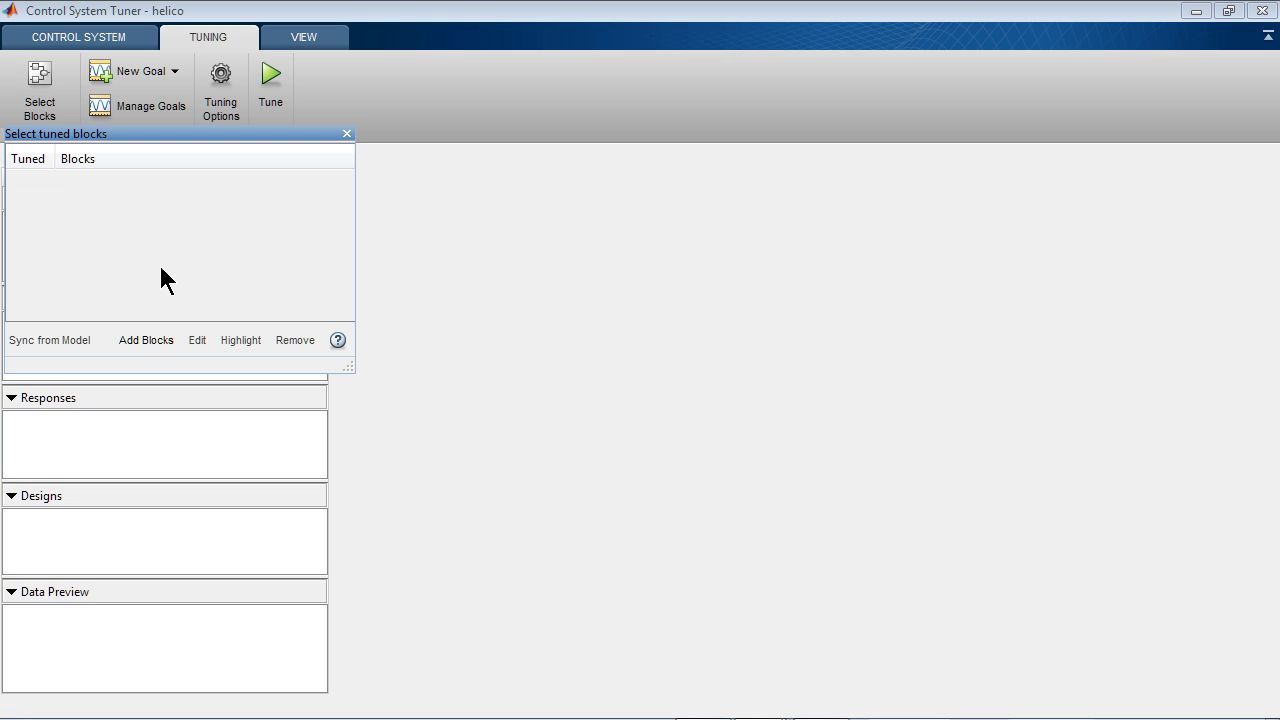
left_click(164, 340)
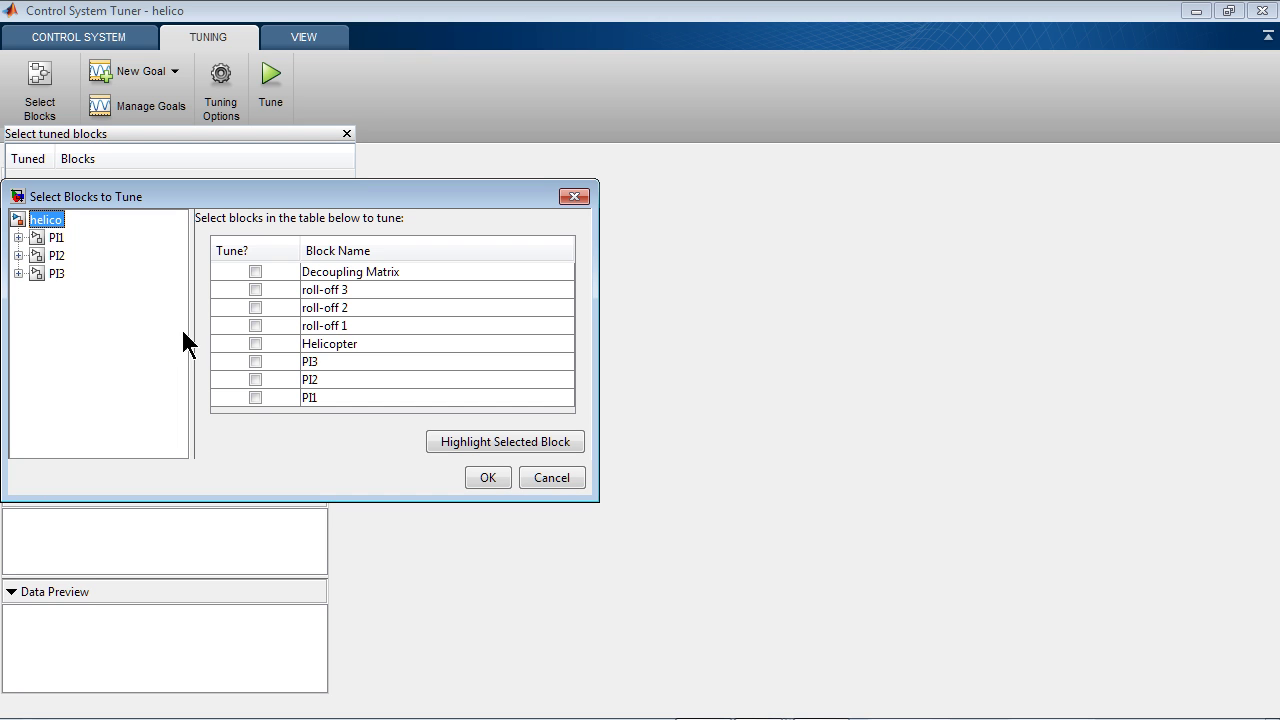
left_click(254, 271)
left_click(254, 361)
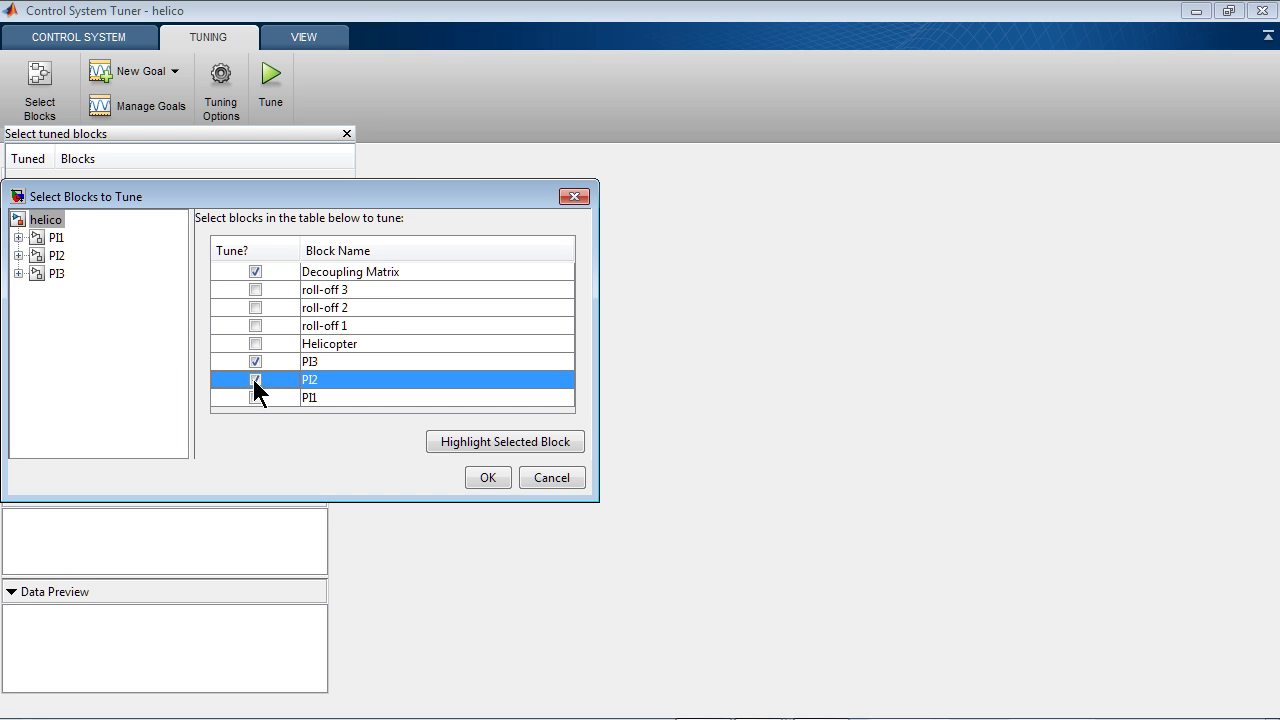
left_click(254, 398)
left_click(484, 479)
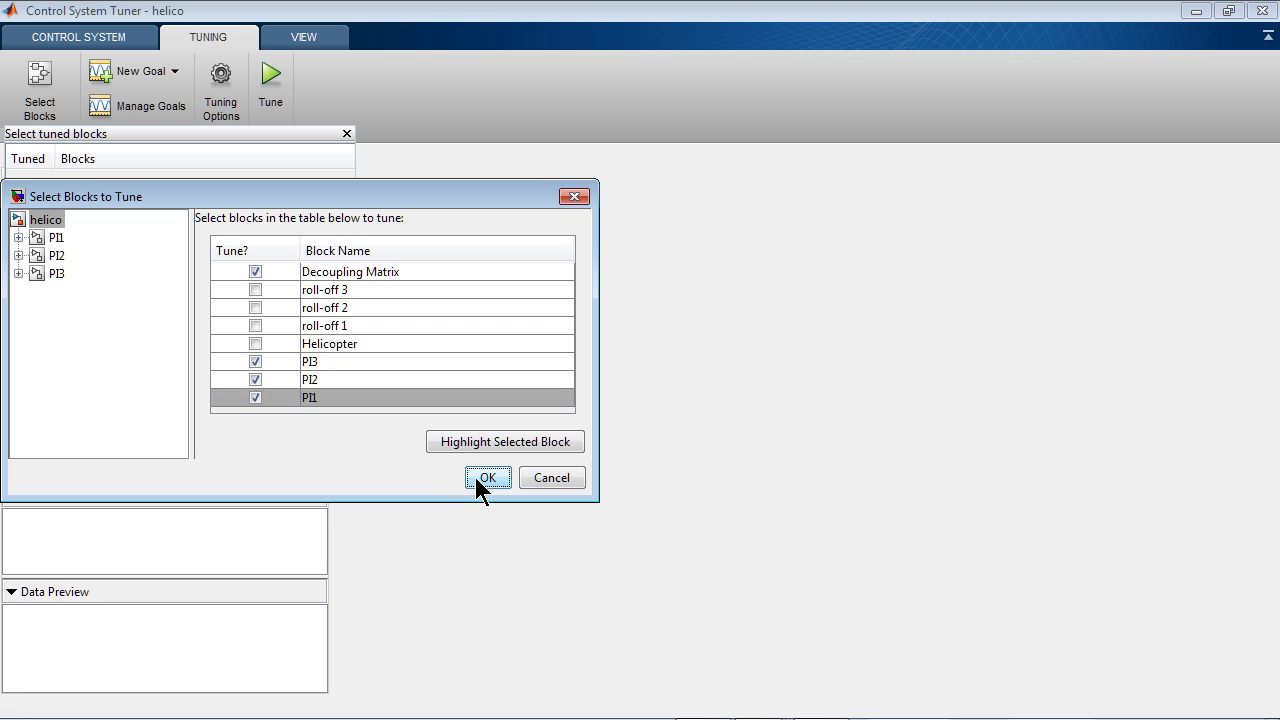
left_click(484, 479)
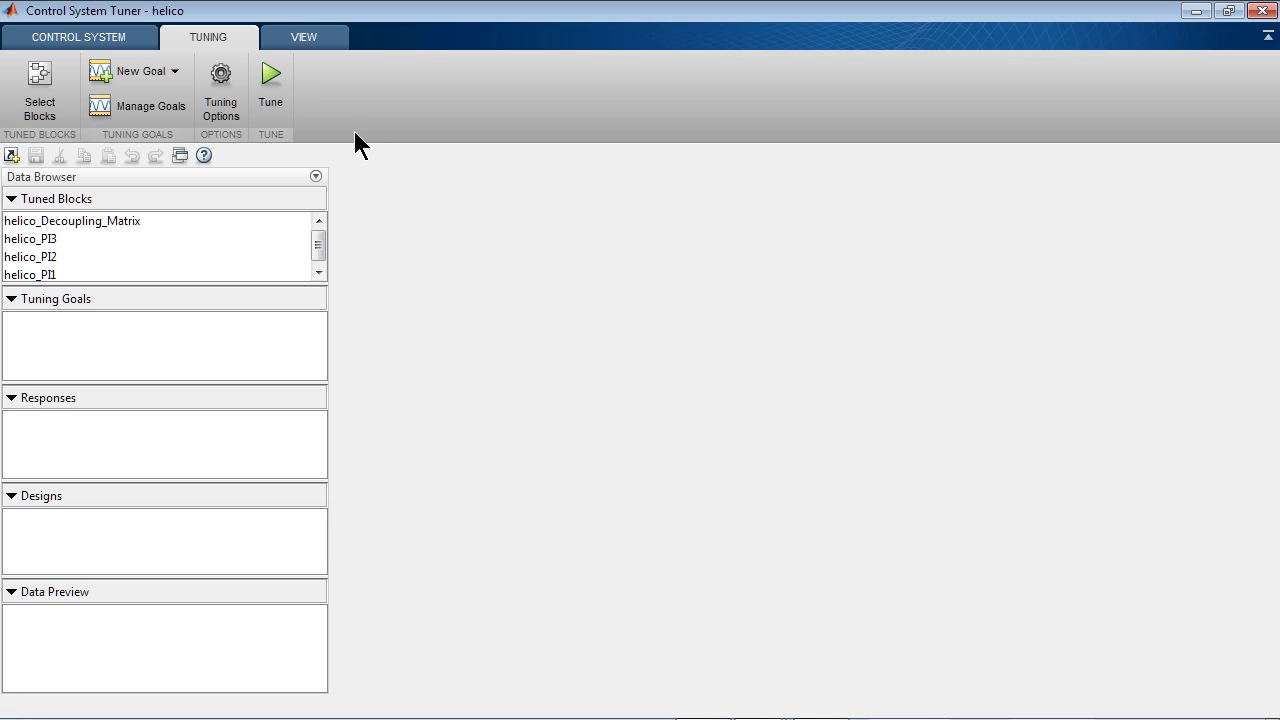
- Create a desired step response goal with theta-ref, phi-ref and r-ref as step inputs
left_click(175, 72)
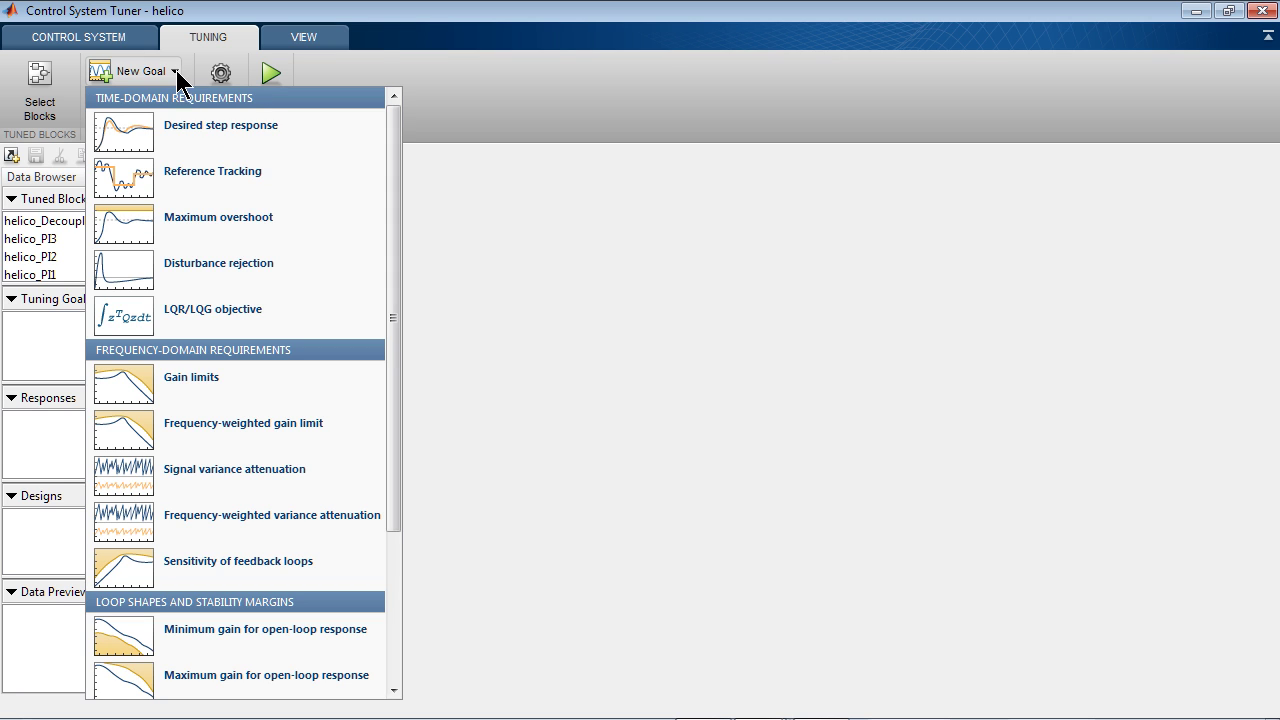
left_click(177, 125)
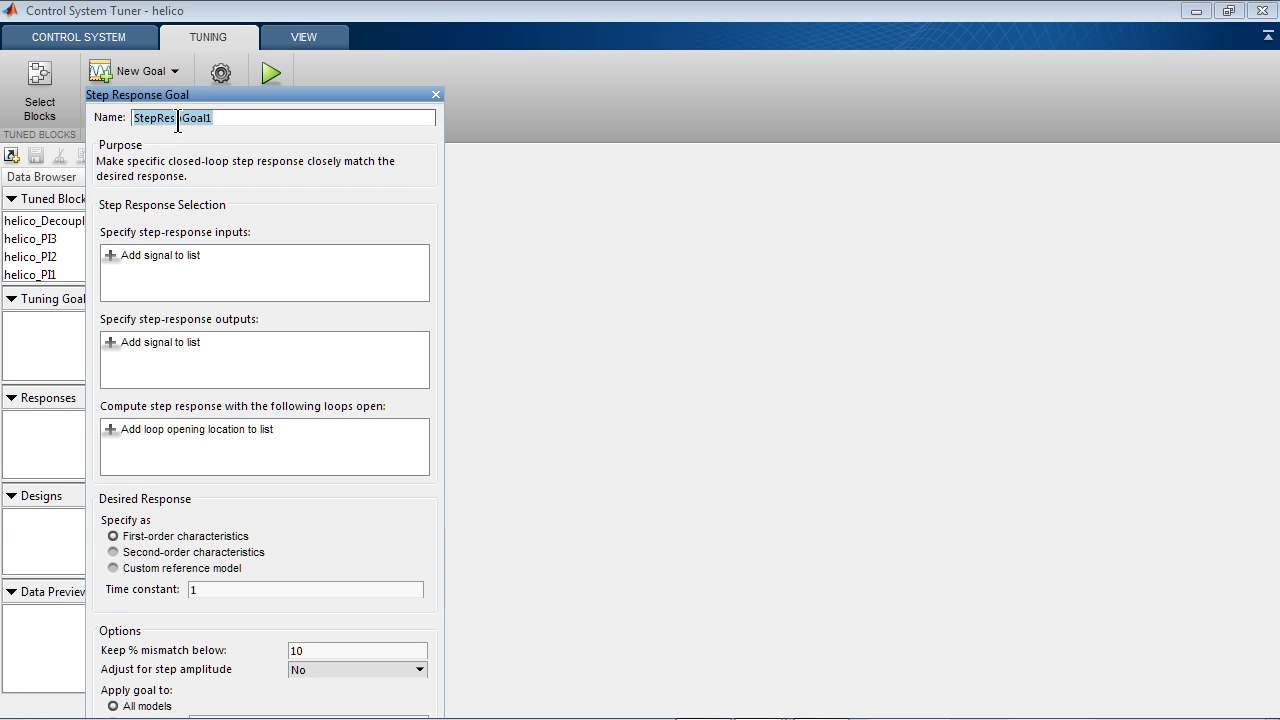
left_click_drag(184, 100, 186, 20)
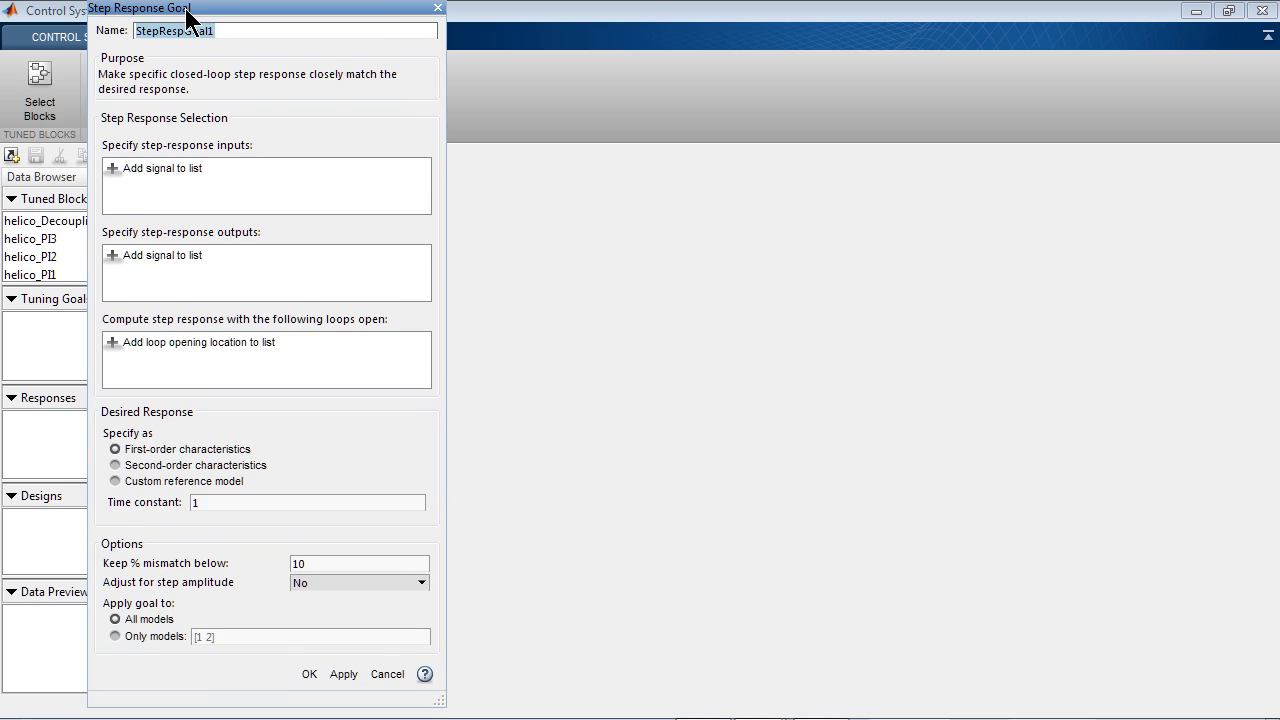
left_click(177, 167)
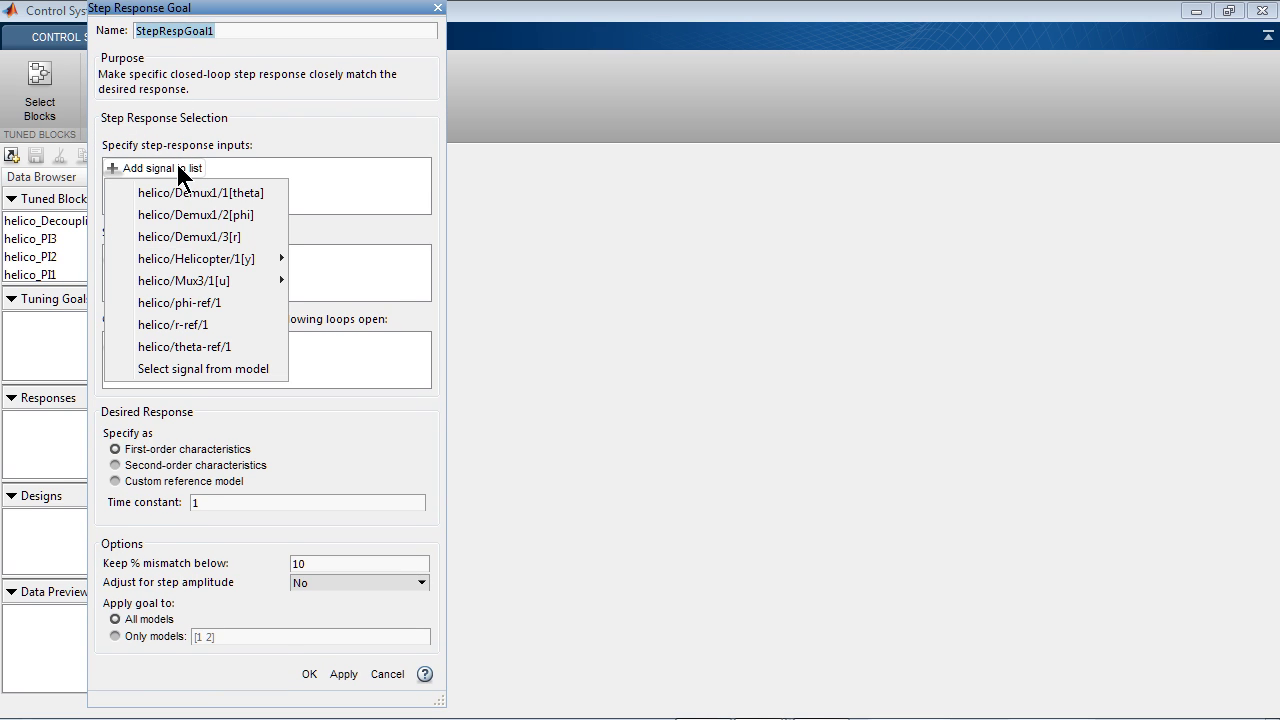
left_click(181, 346)
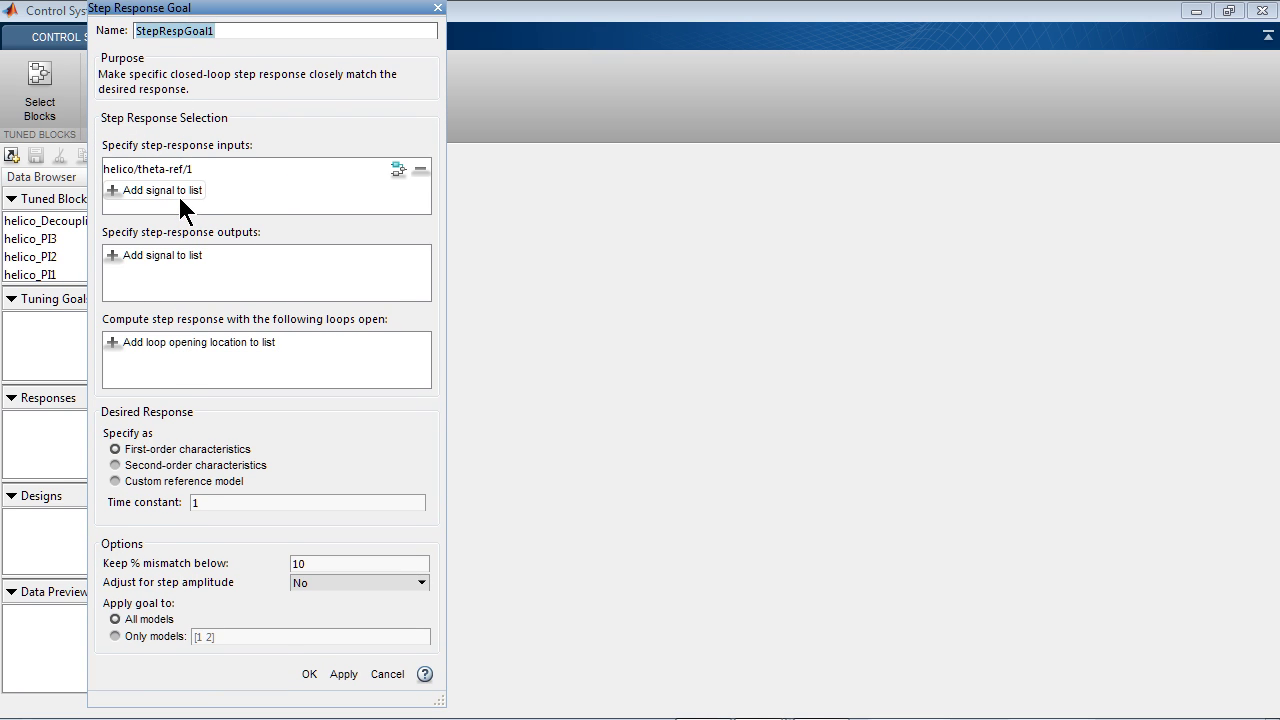
left_click(179, 190)
left_click(180, 324)
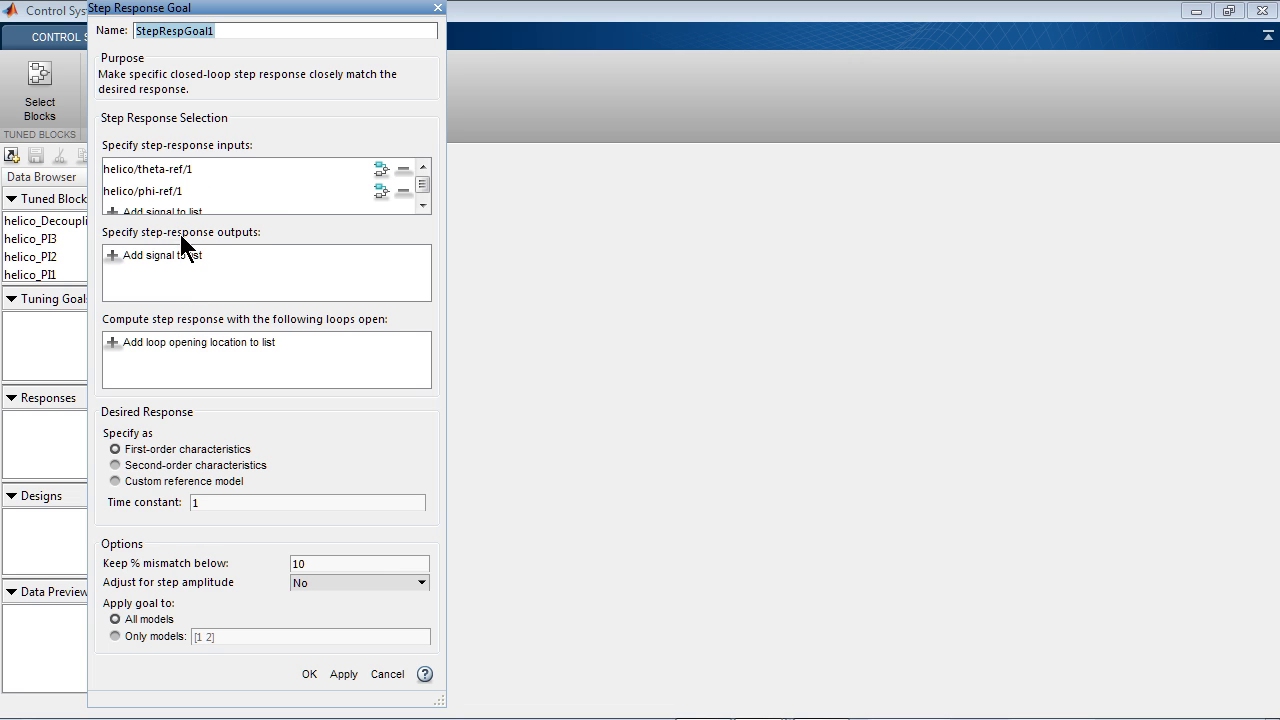
left_click(177, 213)
left_click(172, 338)
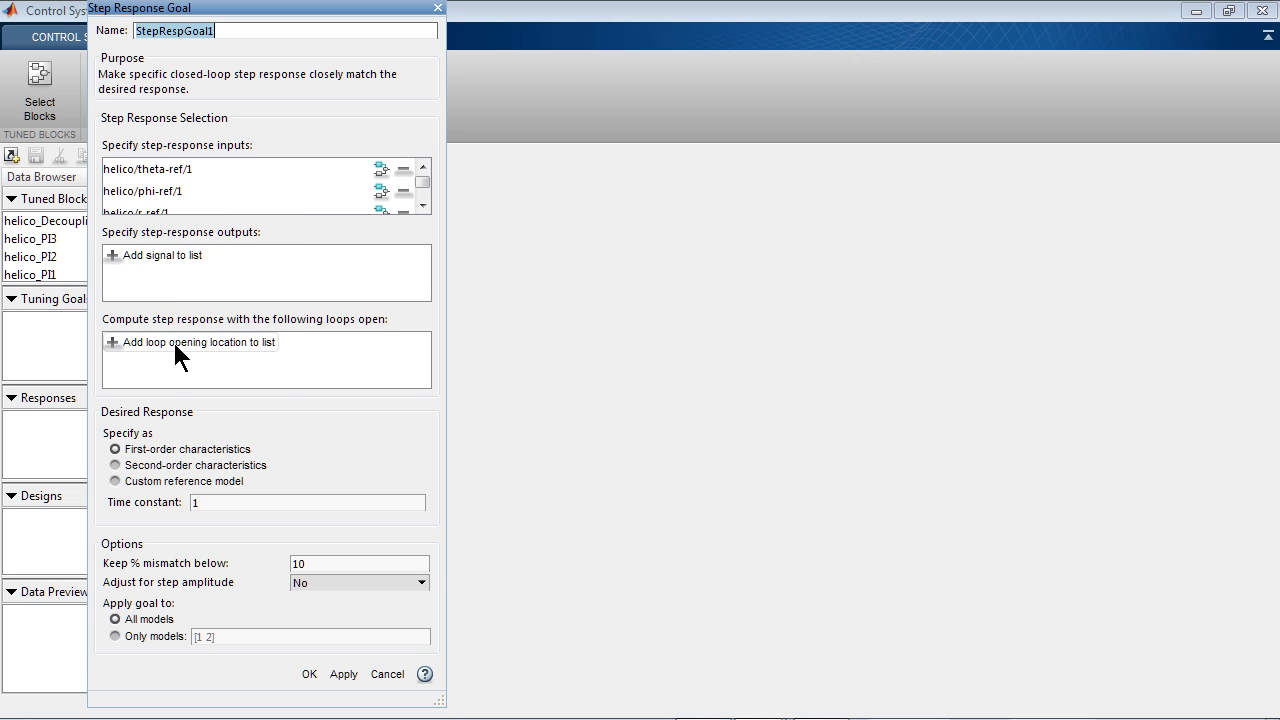
- Add theta, phi and r as outputs, set 20% mismatch, and create StepRespGoal1
left_click(170, 257)
left_click(172, 280)
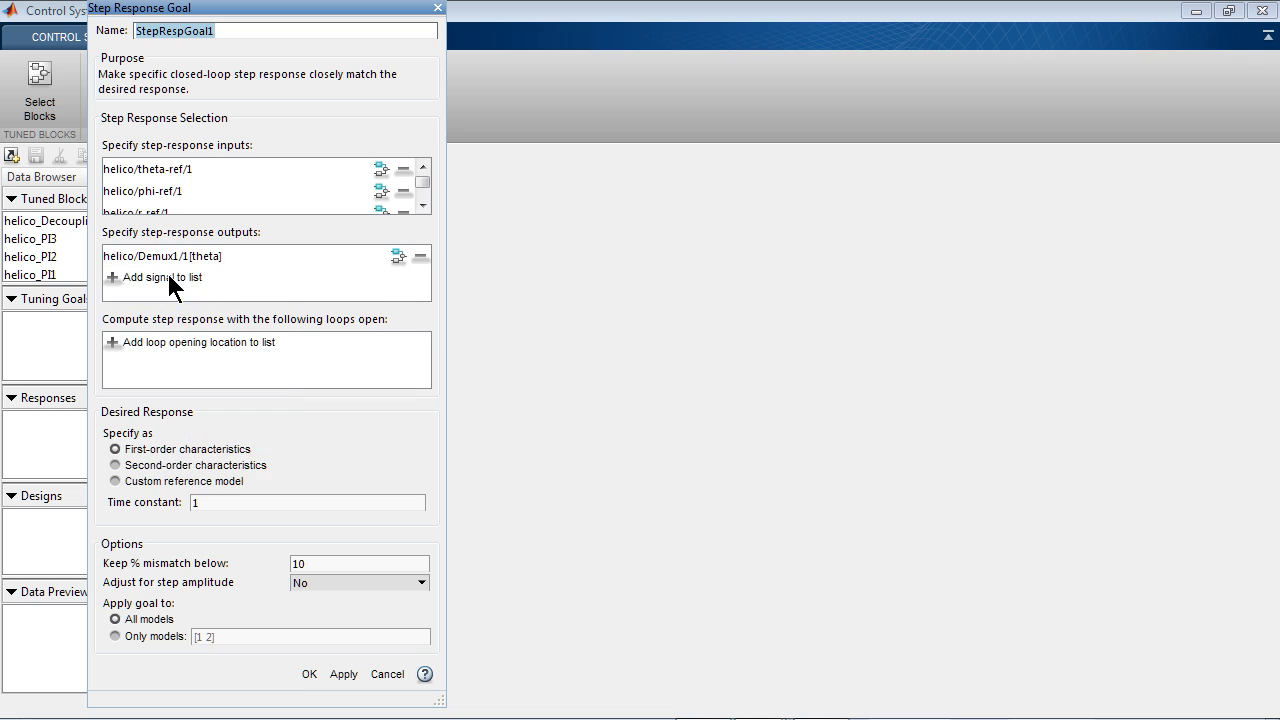
left_click(166, 301)
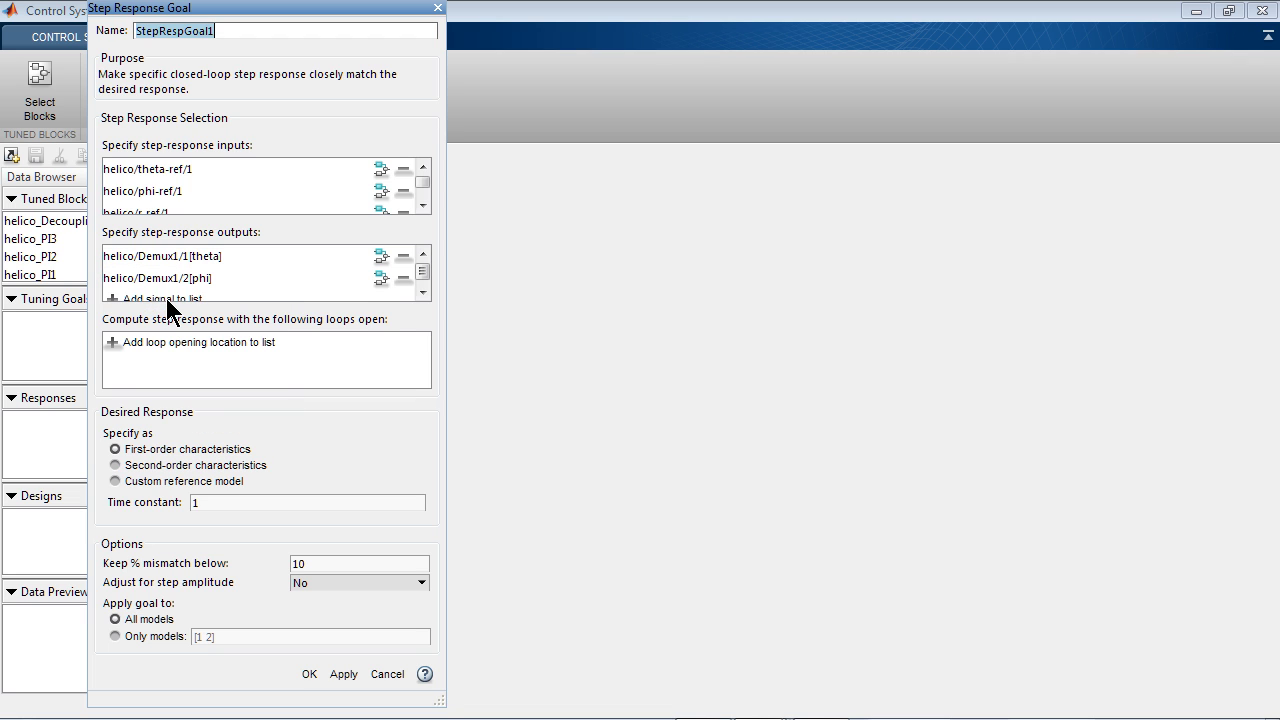
left_click(166, 297)
left_click(167, 320)
double_click(198, 502)
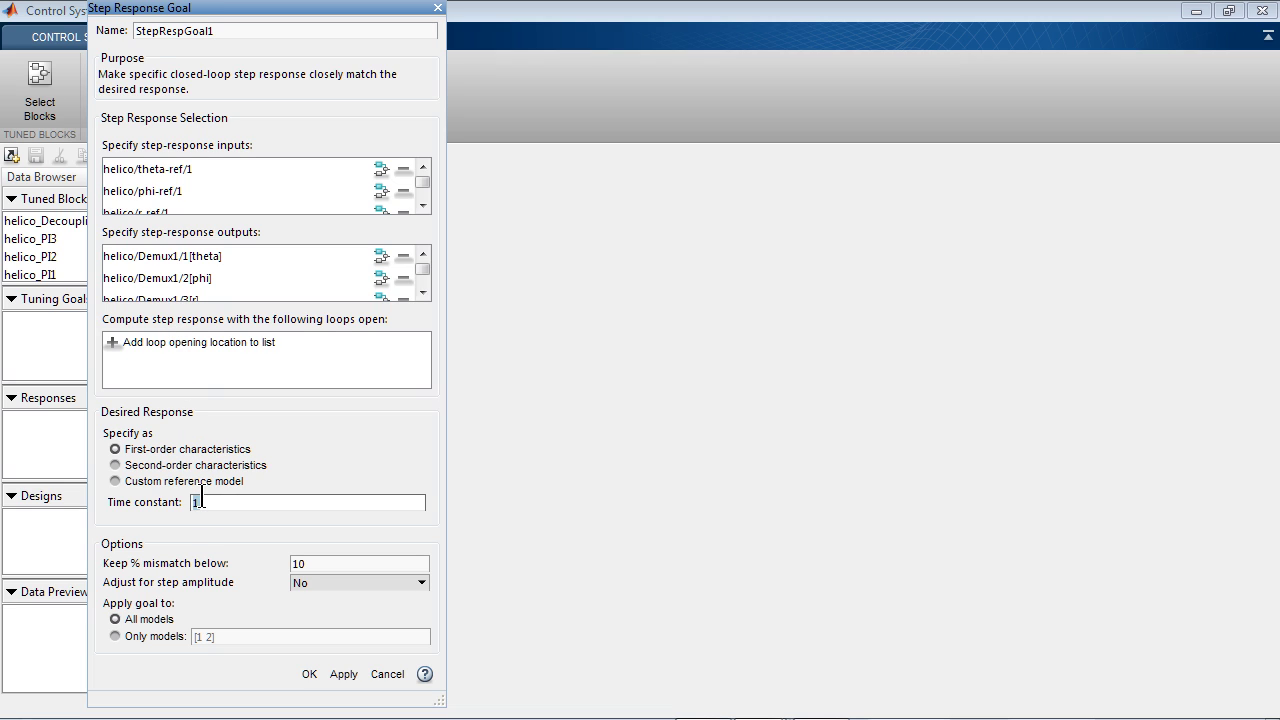
double_click(309, 563)
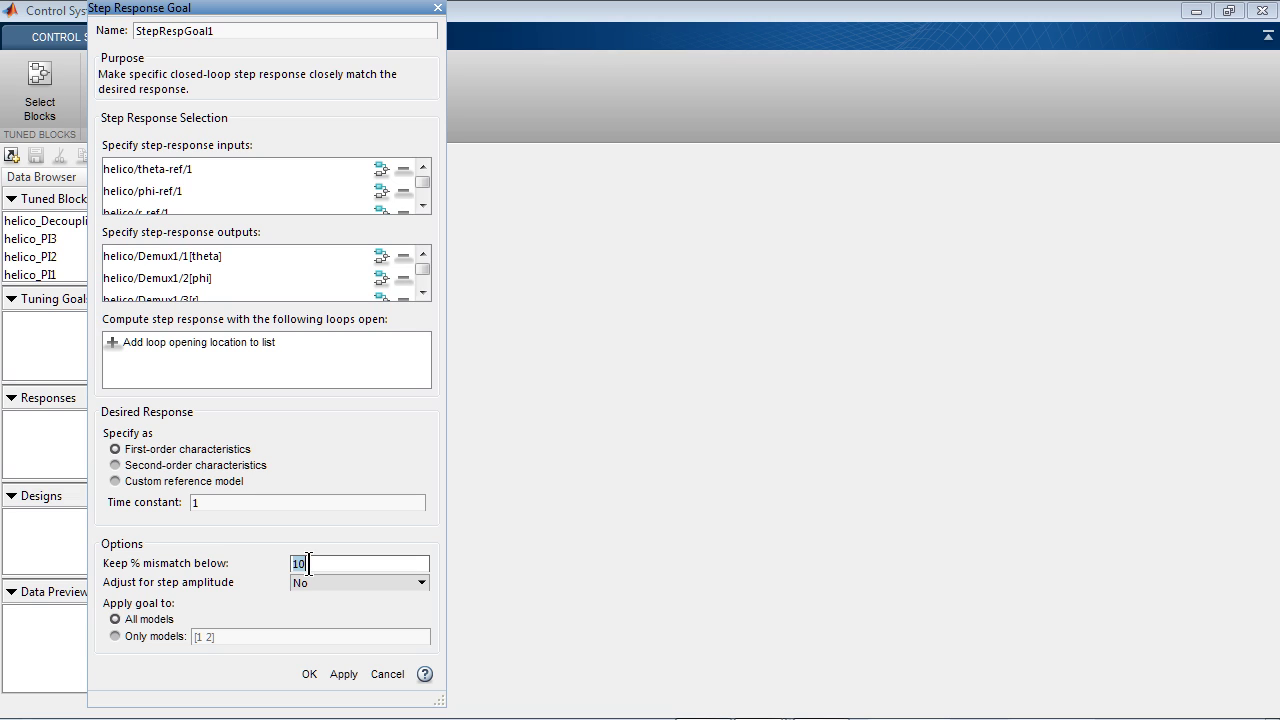
type("20")
left_click(308, 674)
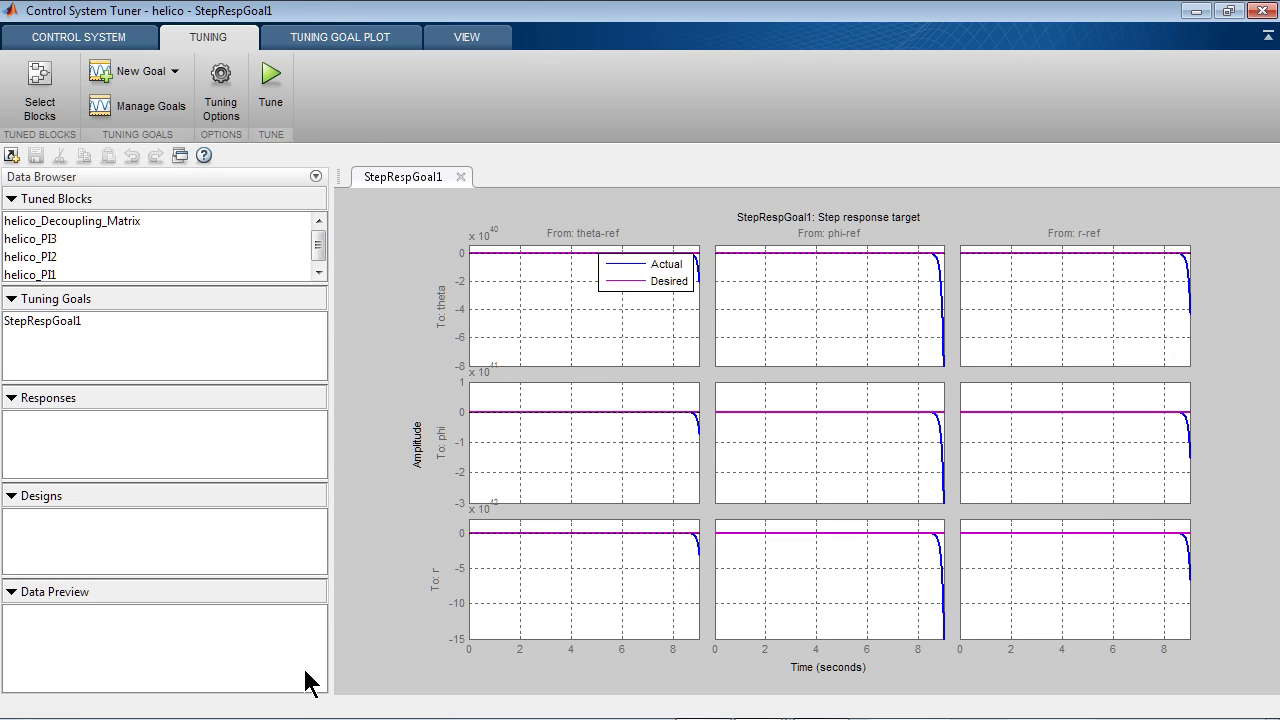
- Create a minimum stability margins goal at helico/Mux3/1[u] with a 5 dB gain margin
left_click(174, 72)
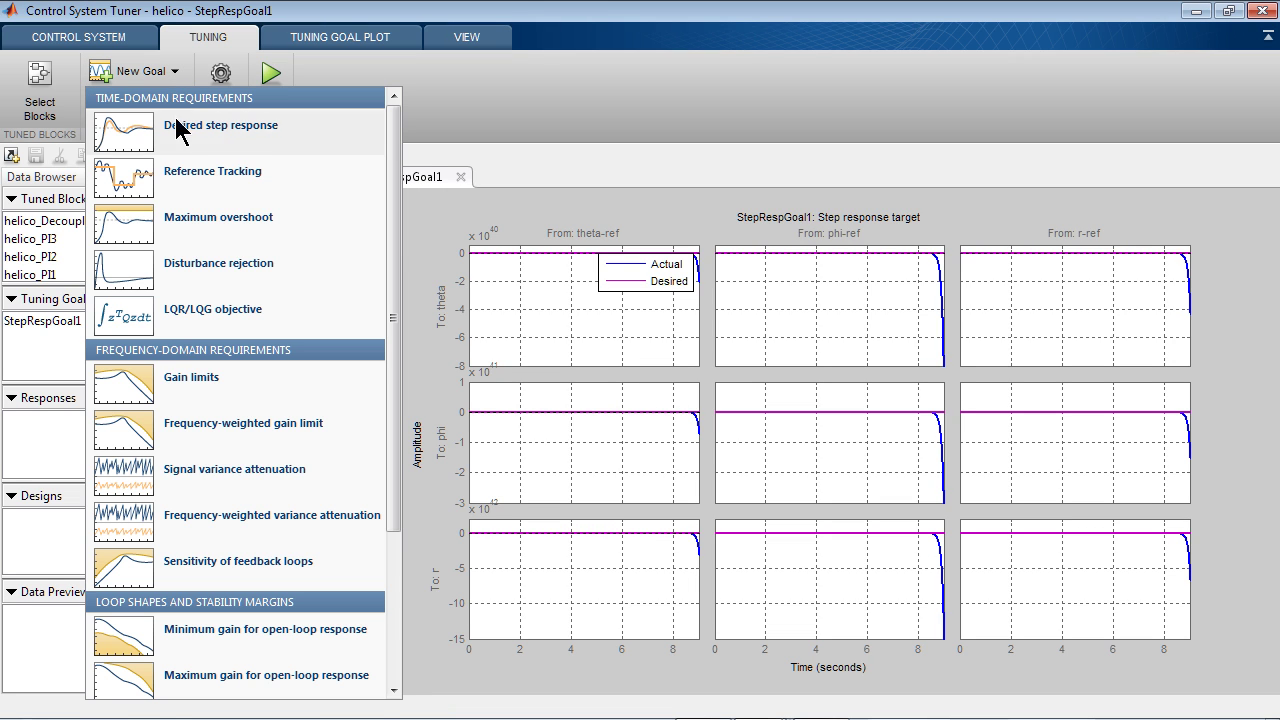
scroll(195, 355, "down", 3)
left_click(193, 560)
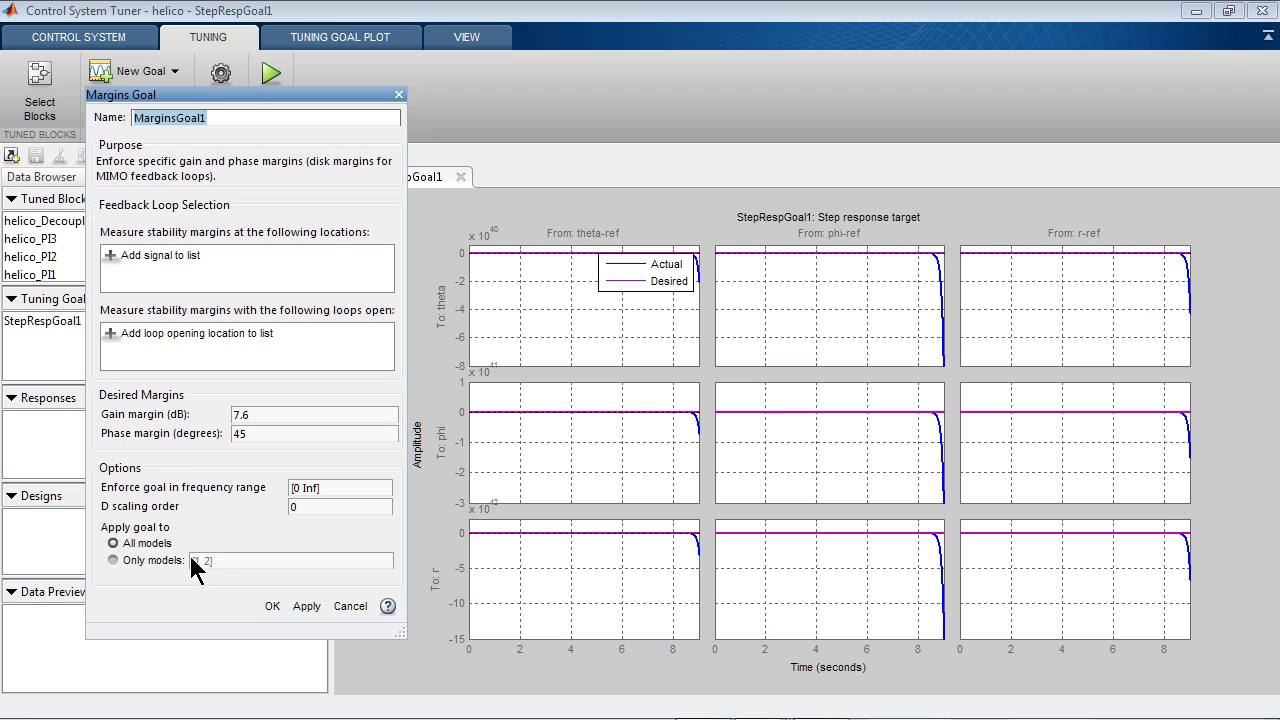
left_click(197, 258)
mouse_move(182, 368)
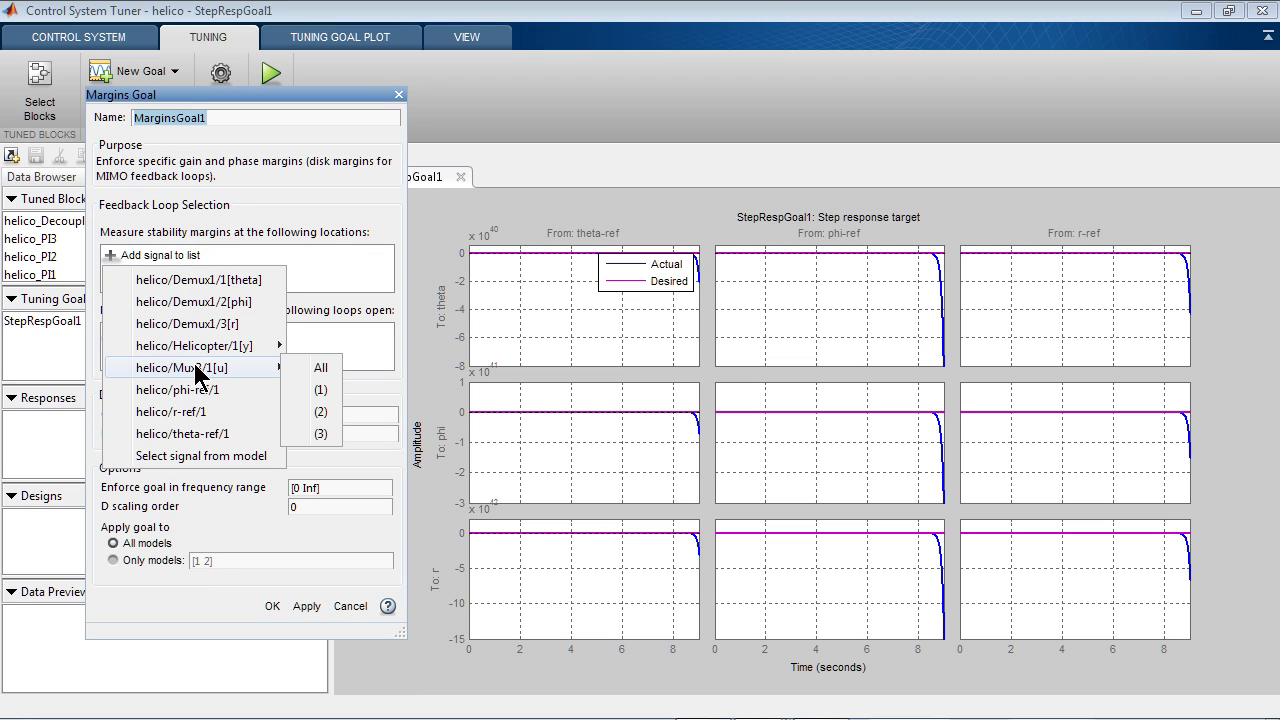
left_click(310, 367)
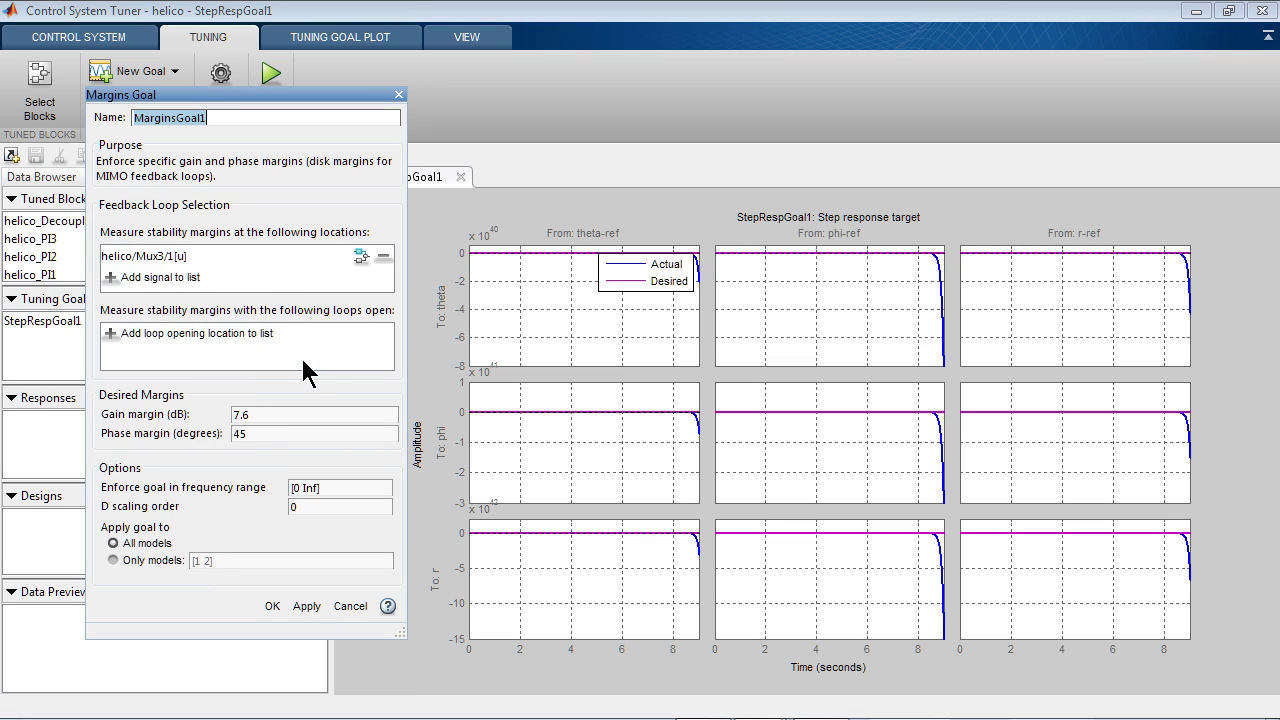
double_click(253, 414)
type("5")
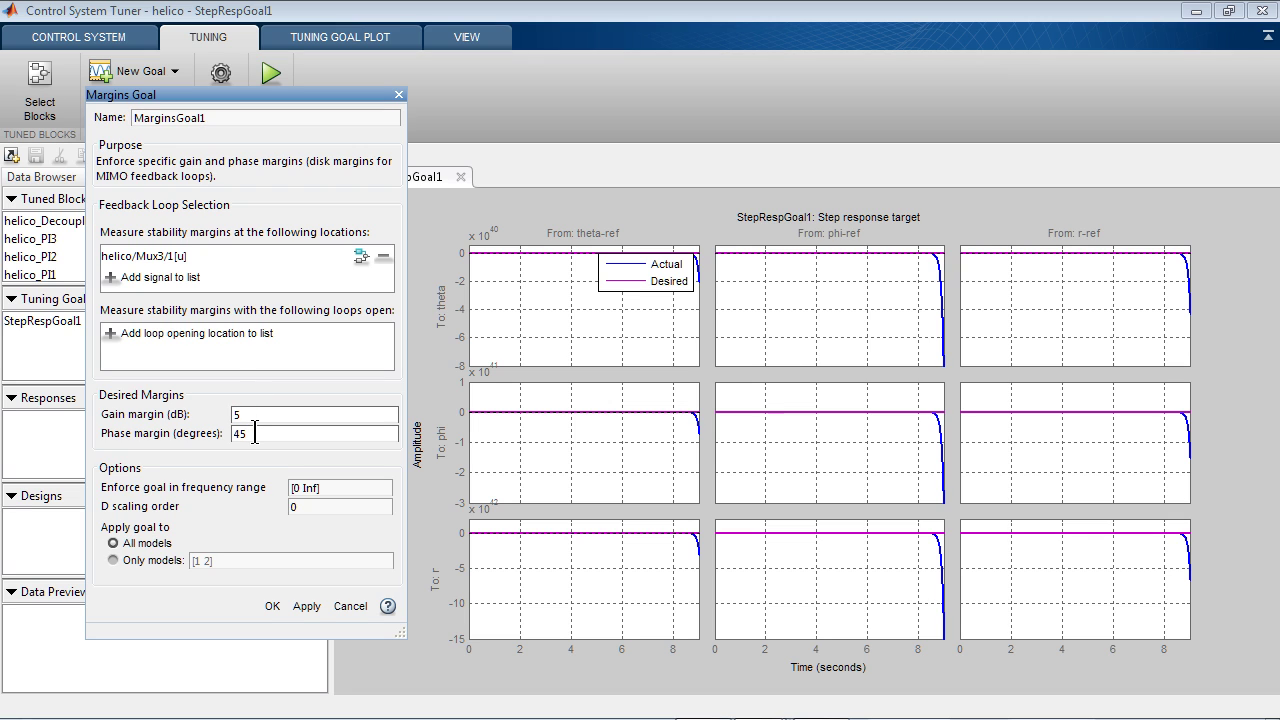
double_click(245, 432)
- Finish MarginsGoal1 with 40° phase margin, then start a margins goal at Helicopter/1[y]
type("40")
left_click(271, 606)
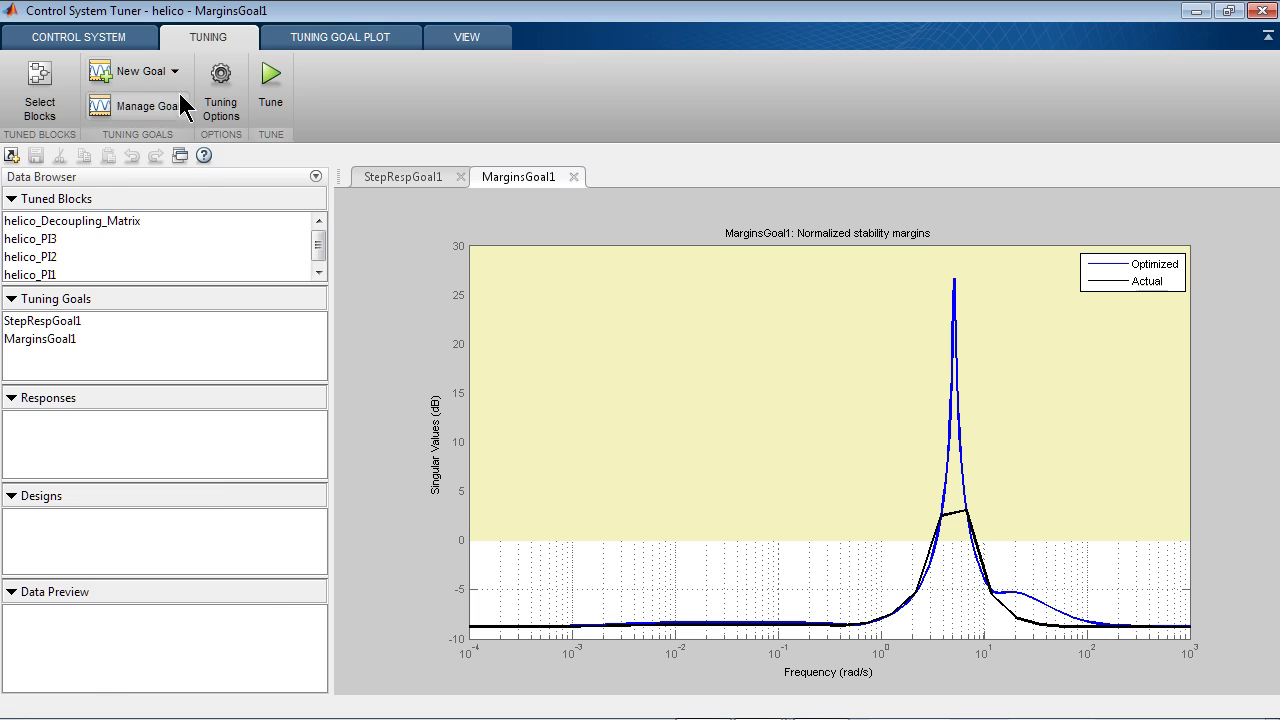
left_click(150, 71)
scroll(205, 233, "down", 5)
left_click(214, 552)
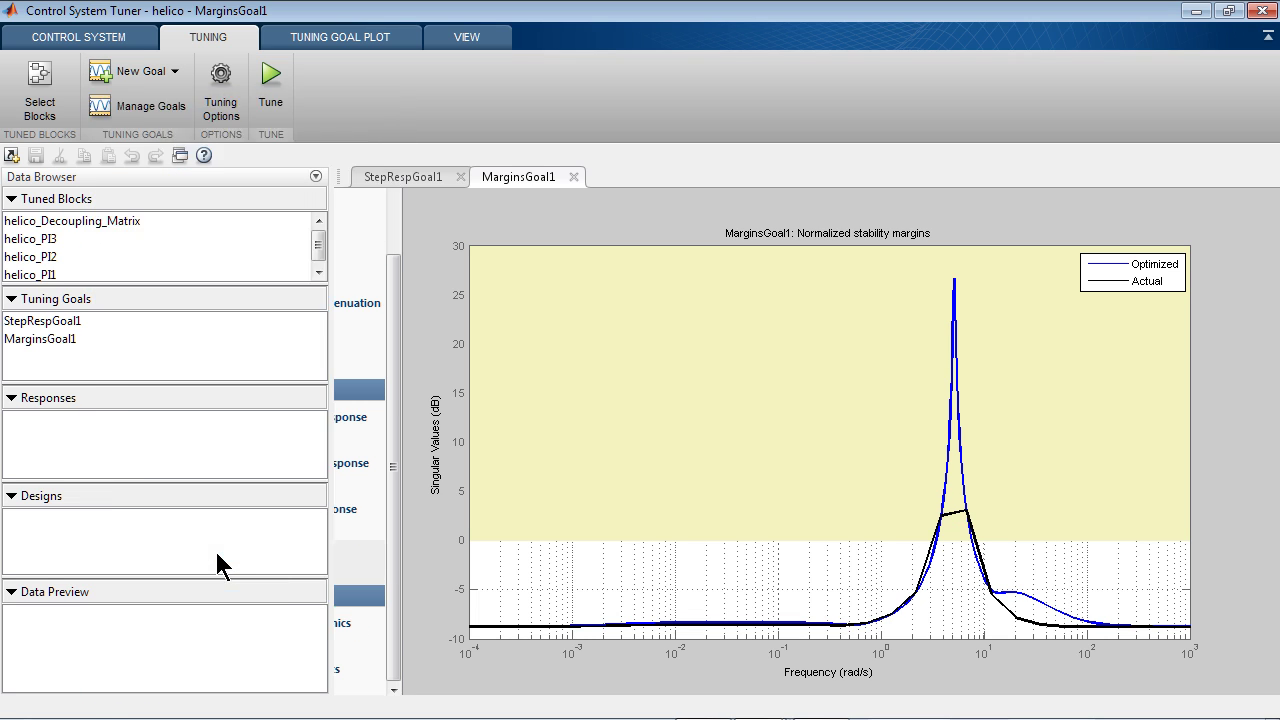
left_click(186, 262)
mouse_move(194, 345)
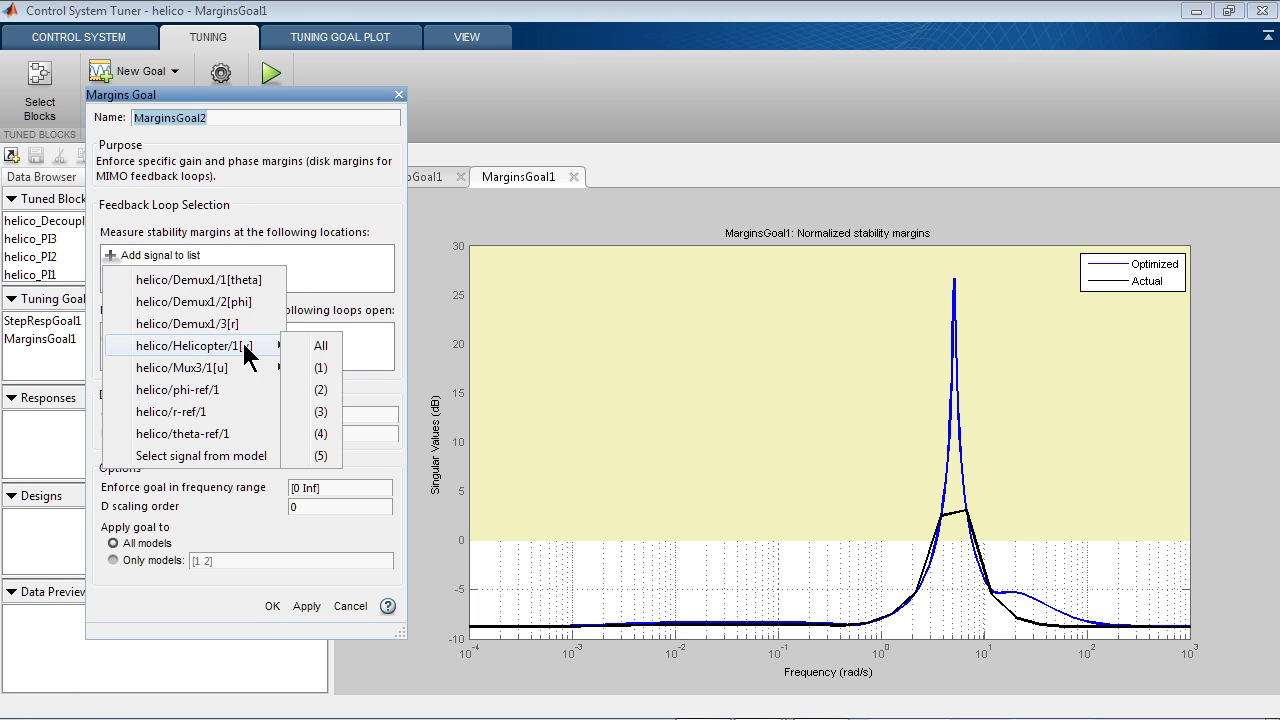
left_click(306, 345)
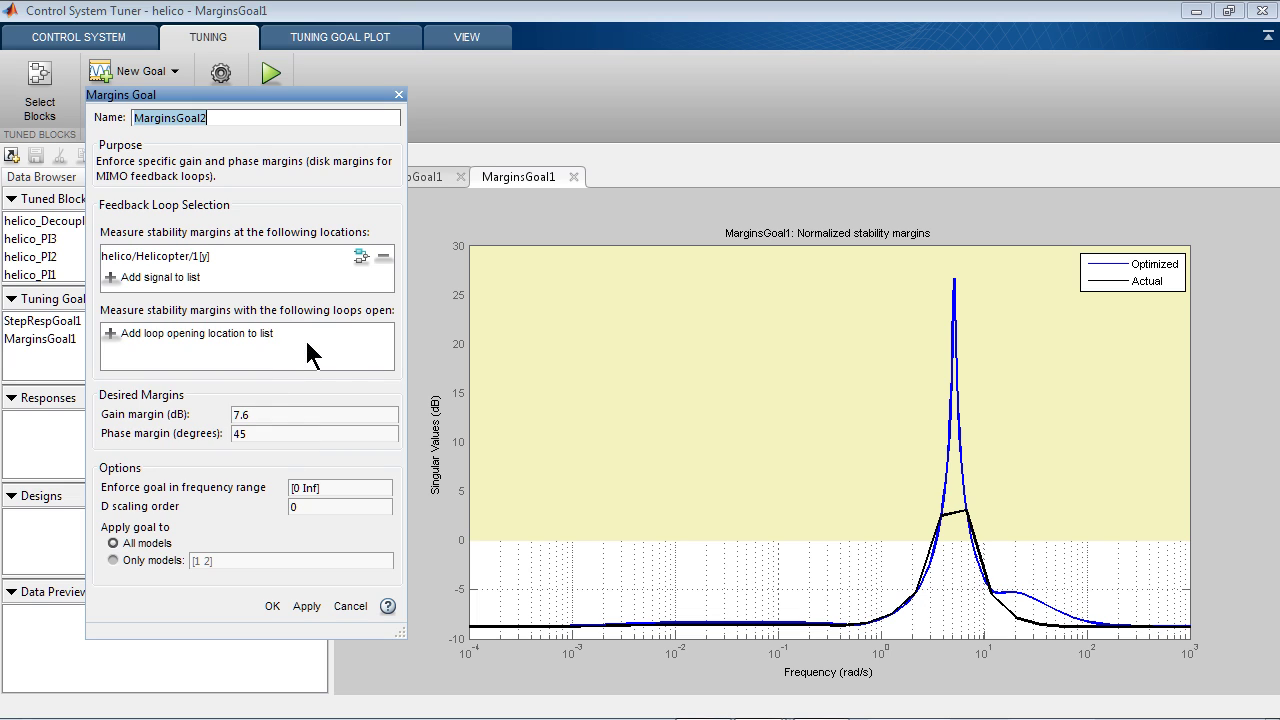
- Set 5 dB gain and 40° phase margin and save MarginsGoal2
double_click(288, 414)
type("5")
key("Tab")
type("40")
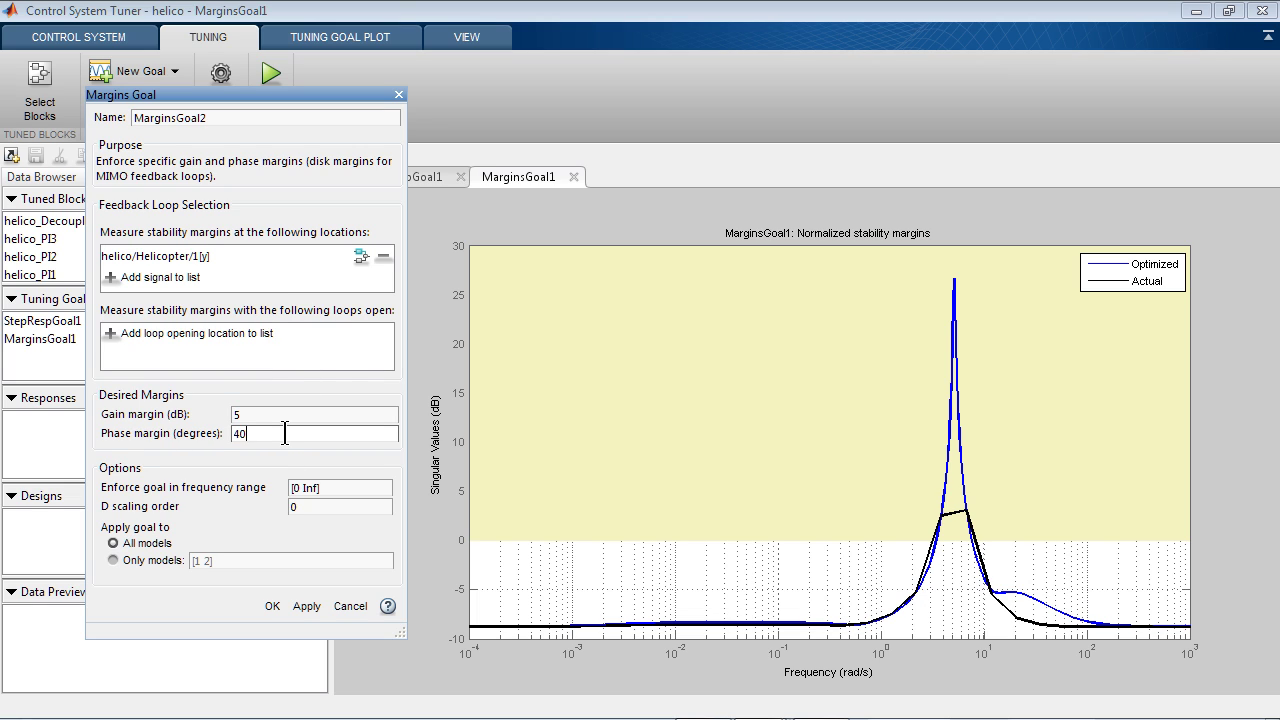
left_click(273, 606)
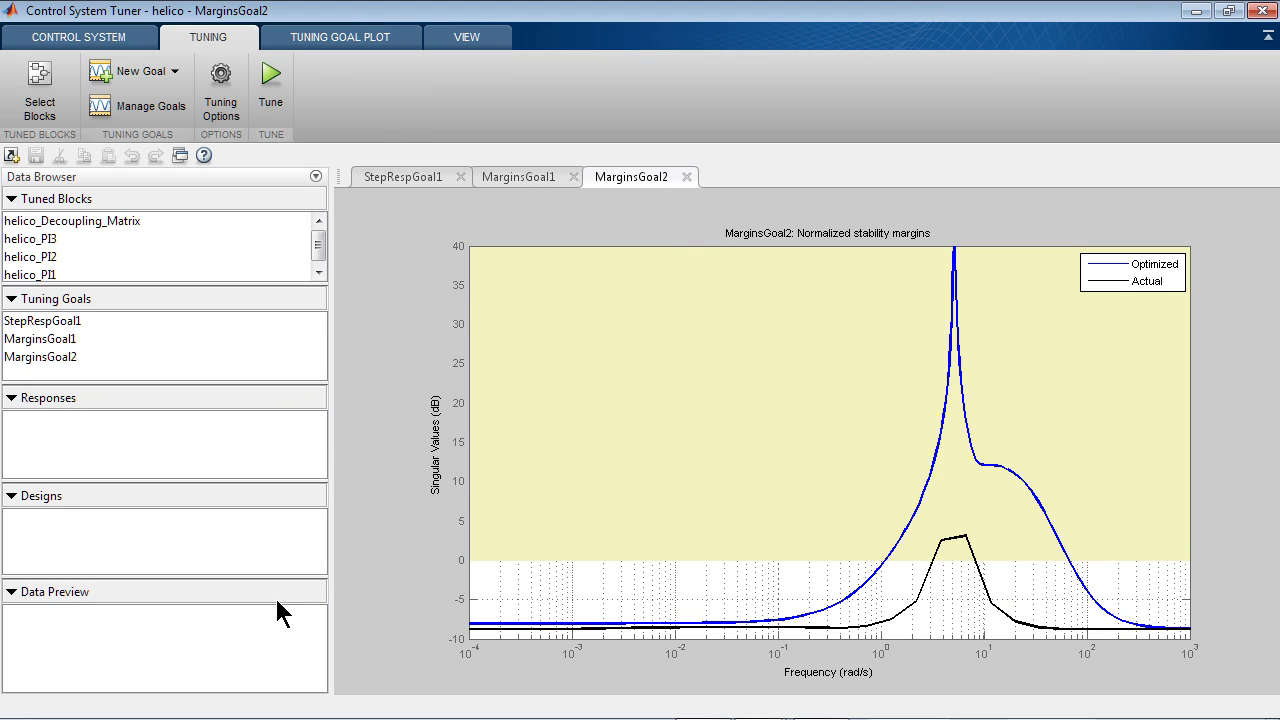
- Add a closed-loop dynamics goal with maximum natural frequency 20
left_click(180, 84)
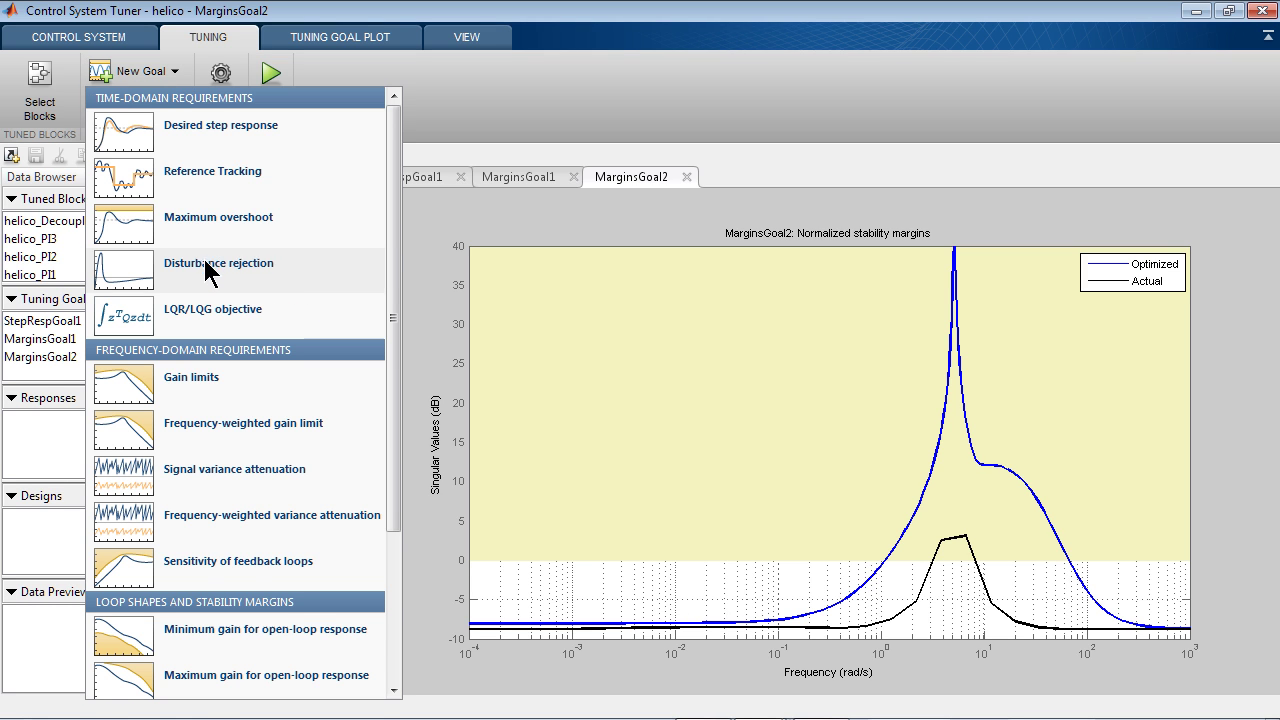
scroll(205, 272, "down", 3)
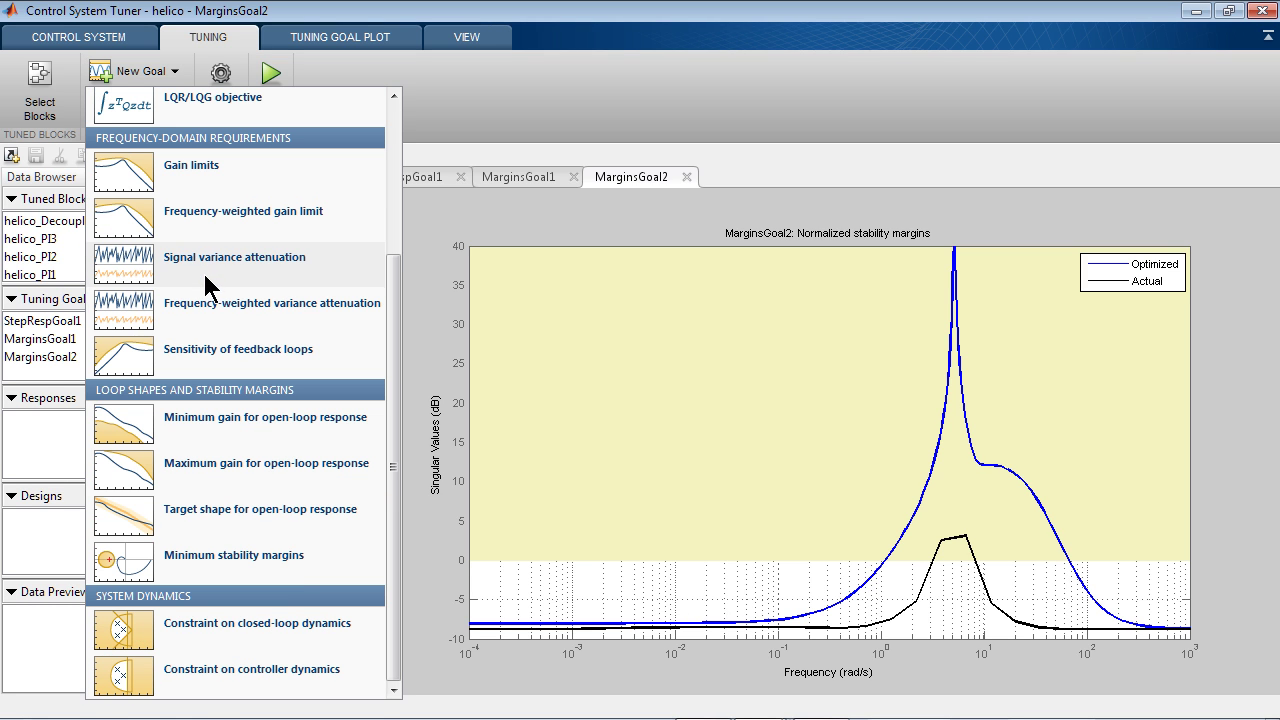
left_click(236, 640)
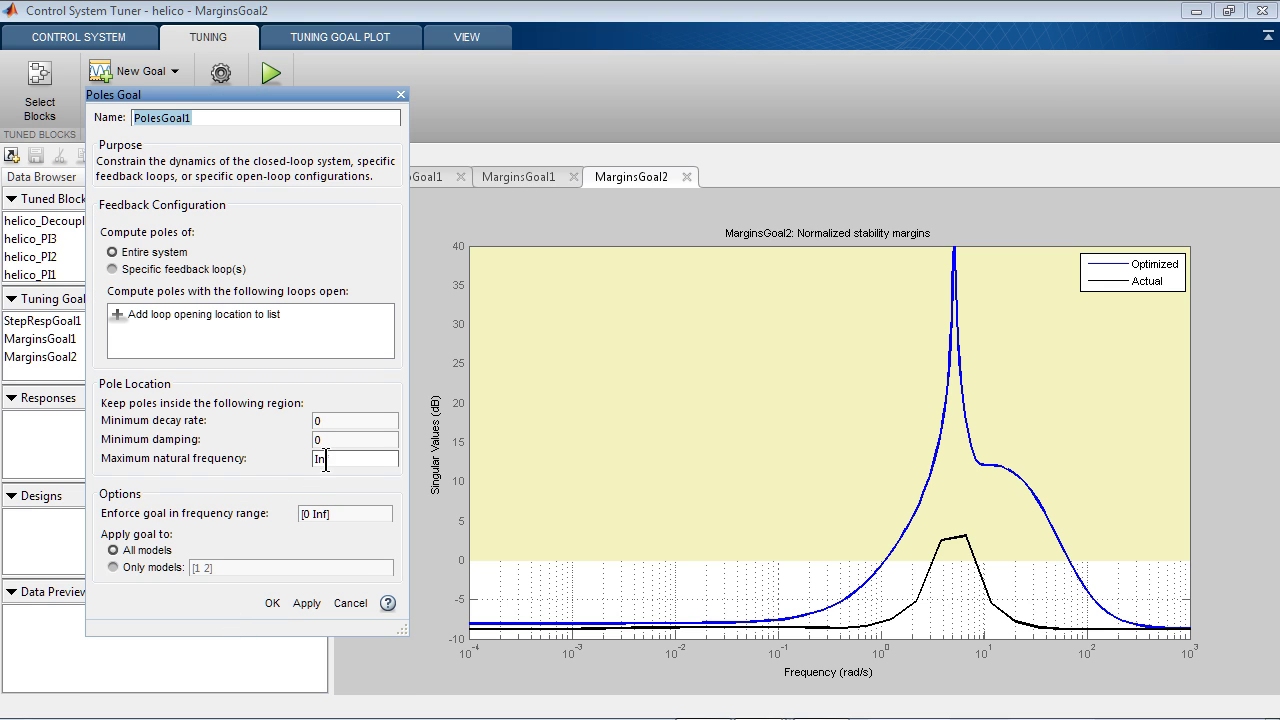
double_click(325, 459)
type("20")
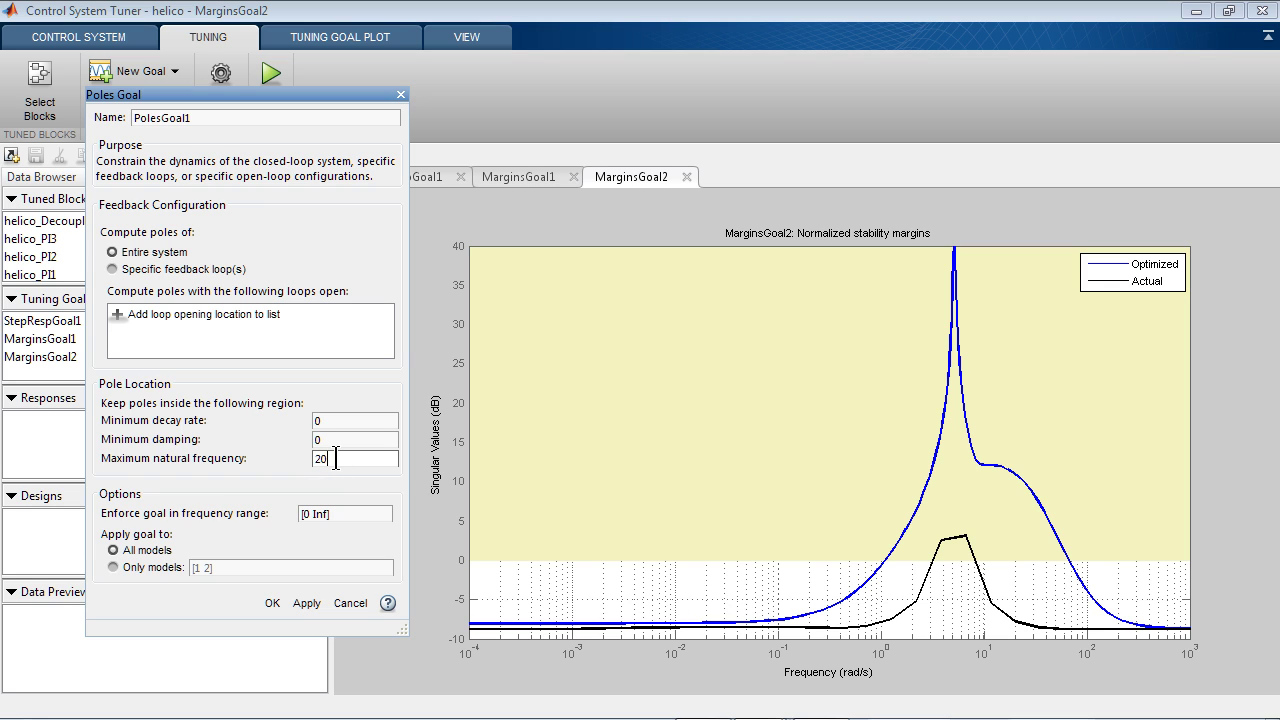
left_click(273, 605)
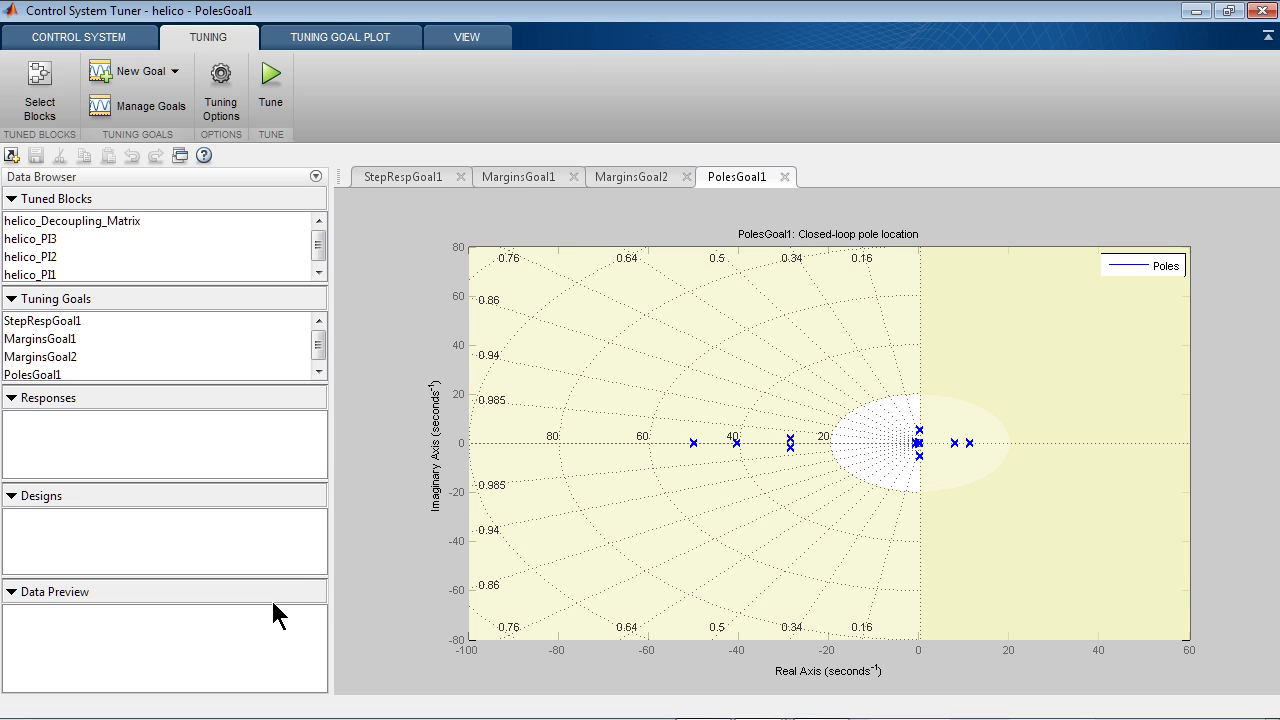
- Review the StepRespGoal1, MarginsGoal1, MarginsGoal2 and PolesGoal1 plots
left_click(397, 180)
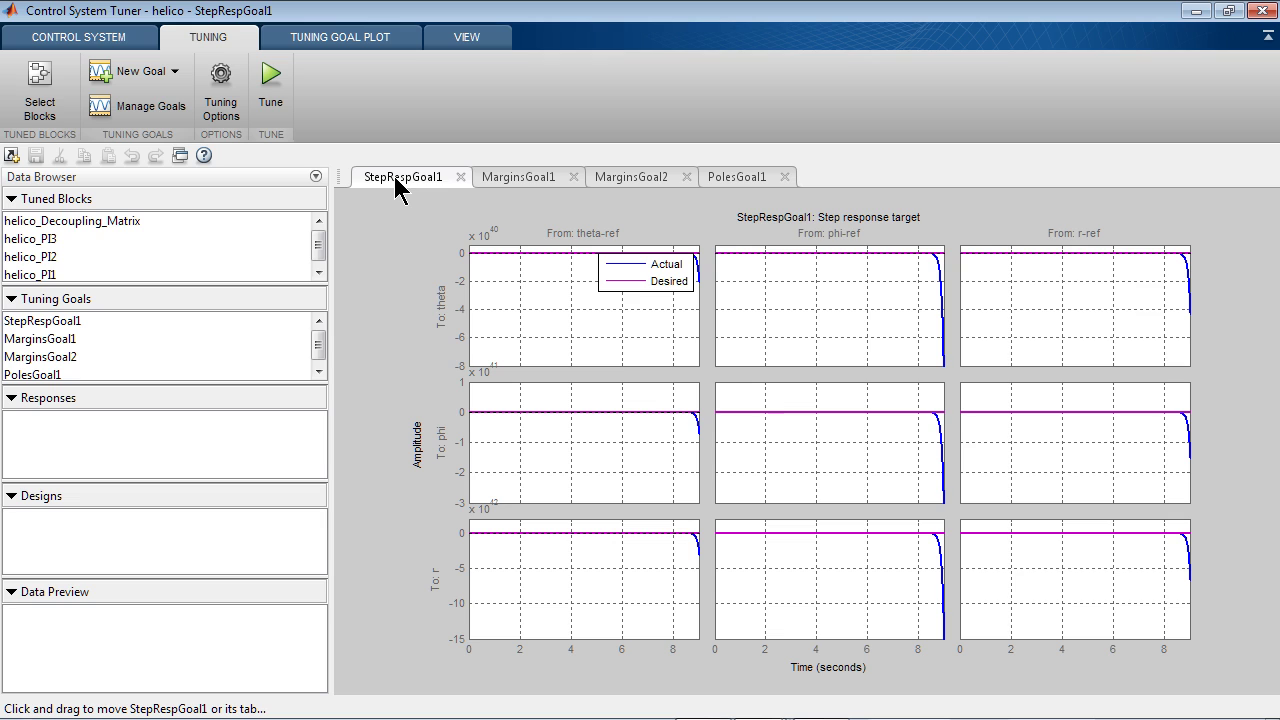
left_click(518, 179)
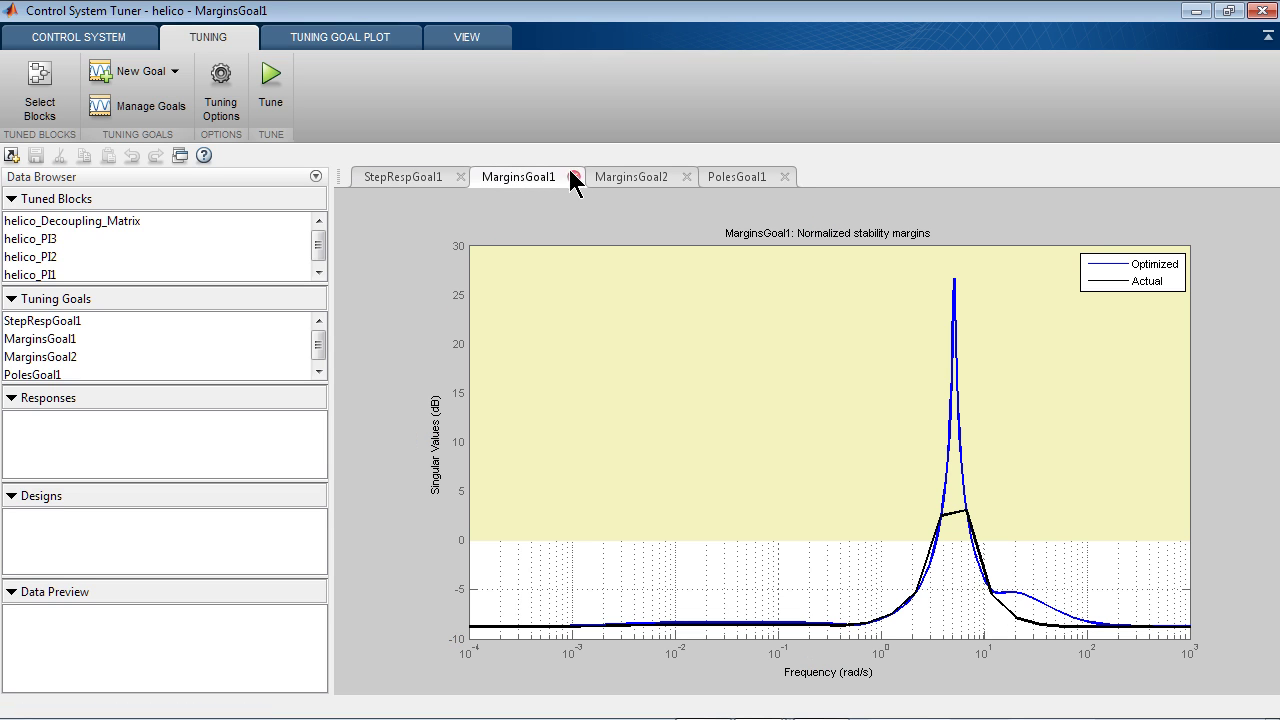
left_click(630, 183)
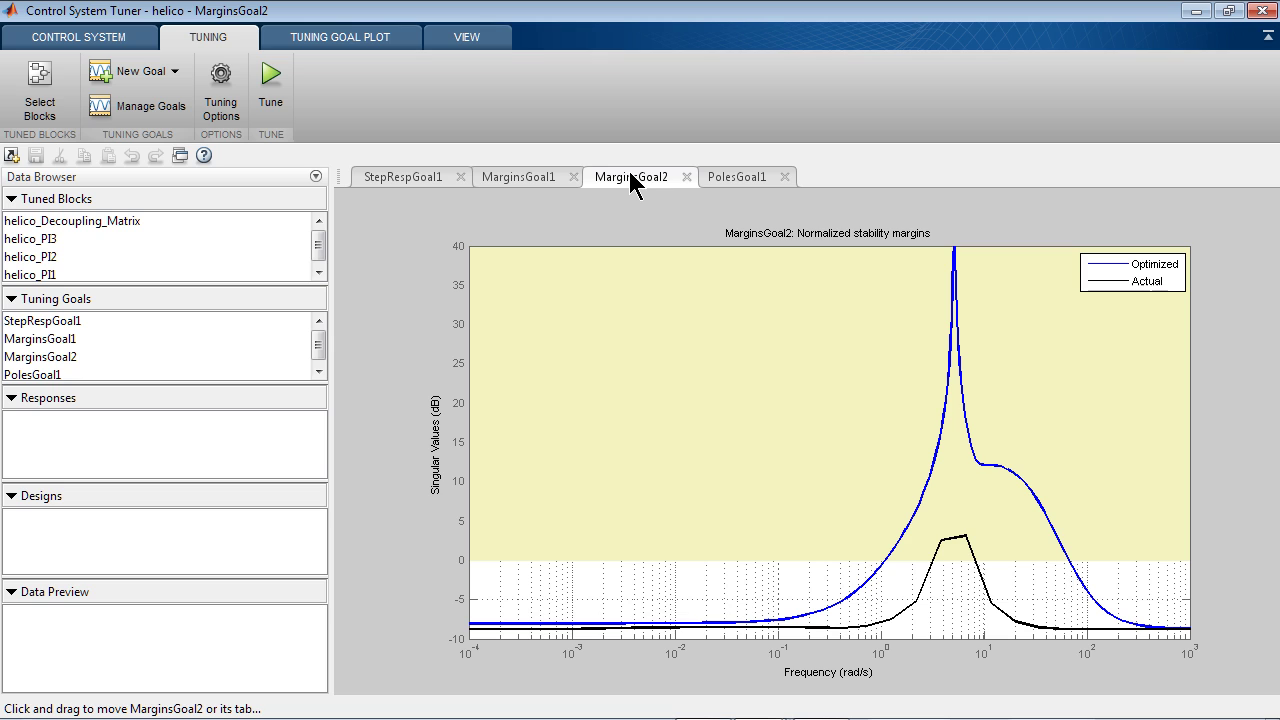
left_click(734, 186)
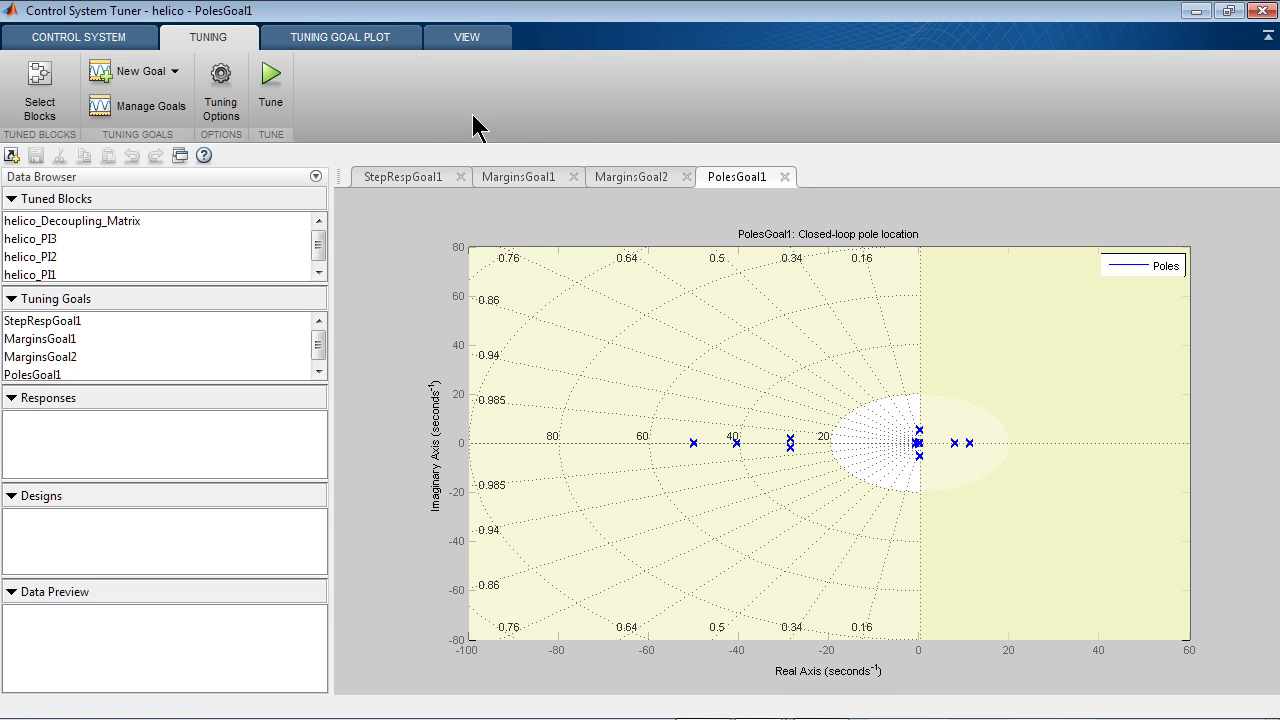
- Tune against all four goals and review the Tuning Report, reaching a soft value of 1.22
left_click(272, 85)
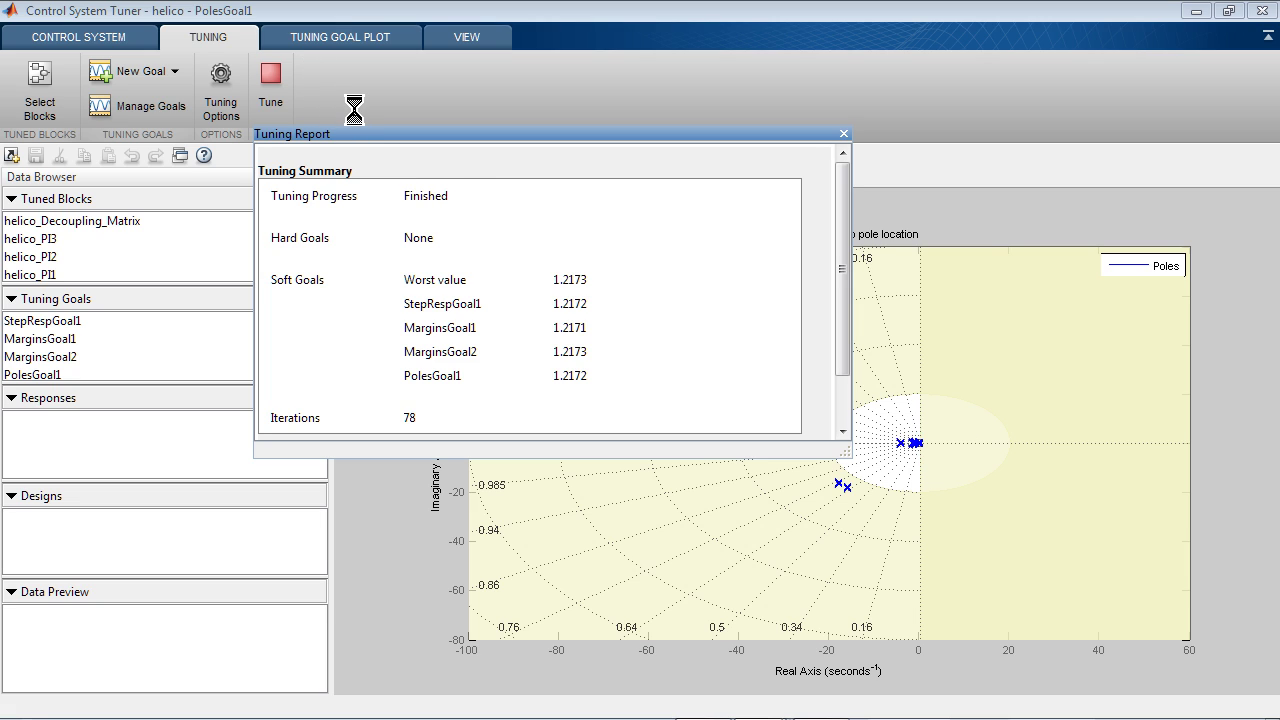
scroll(410, 258, "down", 3)
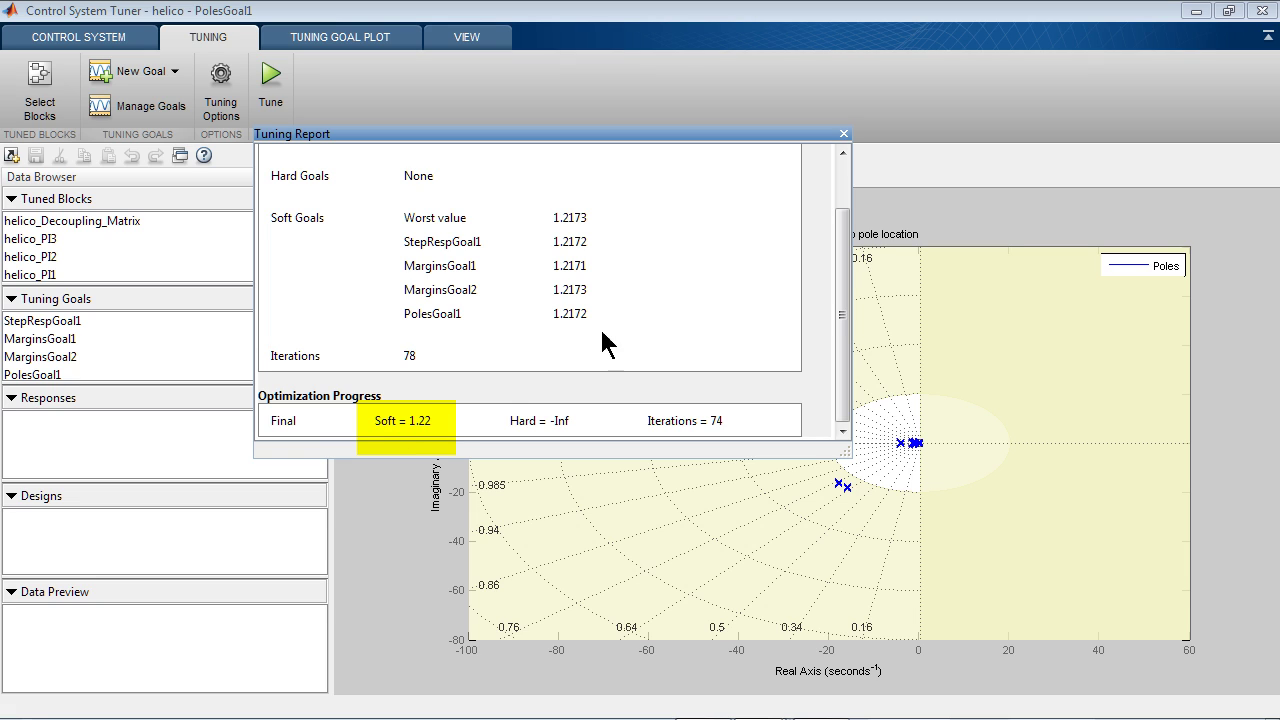
left_click(844, 133)
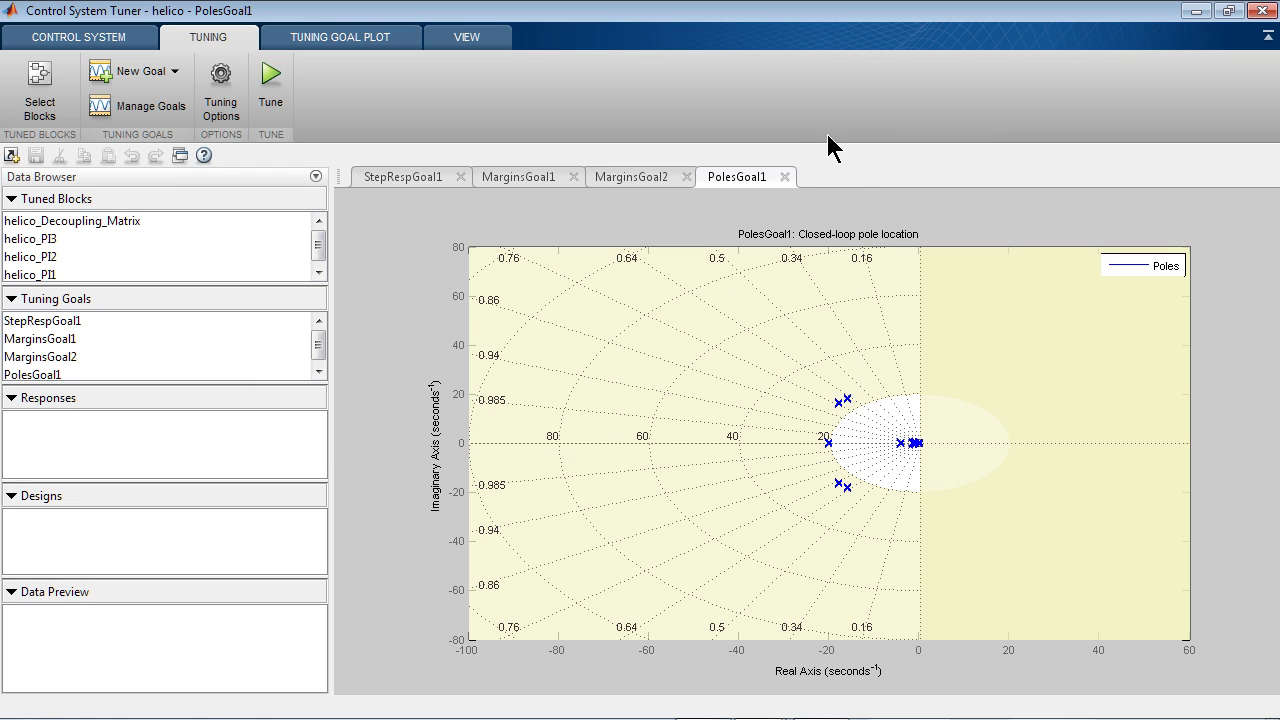
- Check the tuned step responses, both margins plots and the pole locations
left_click(425, 180)
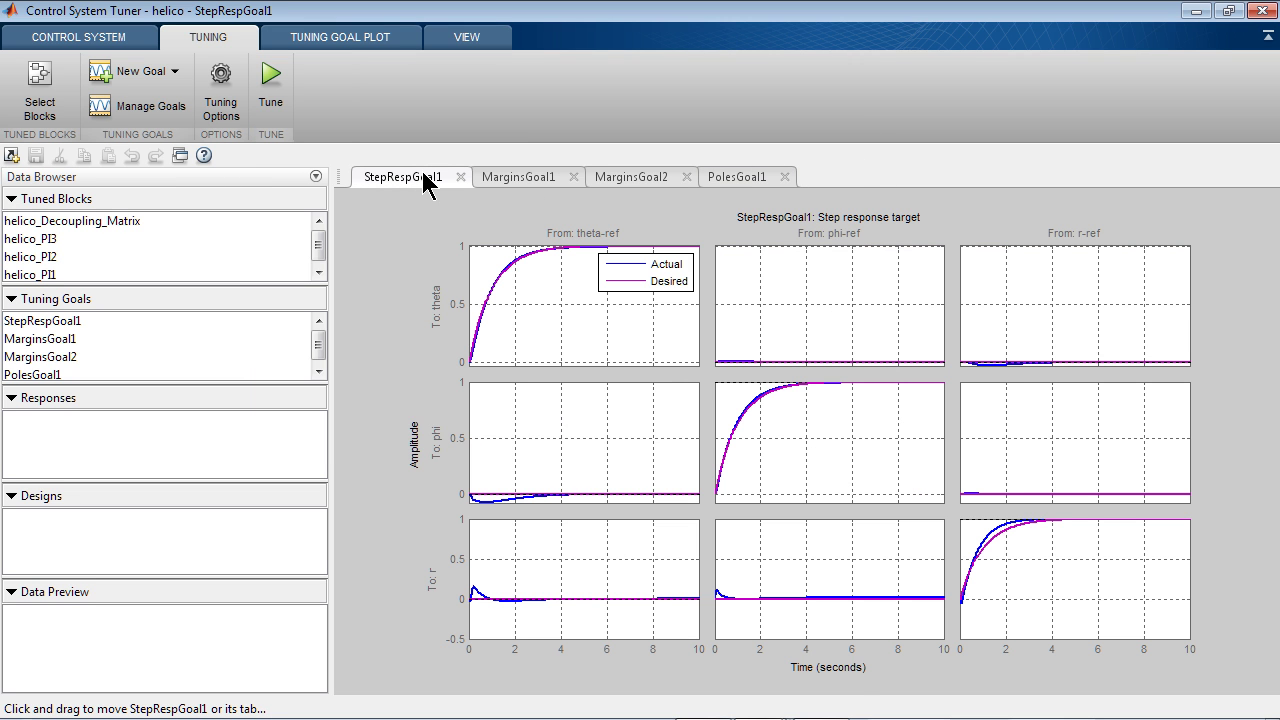
left_click(505, 180)
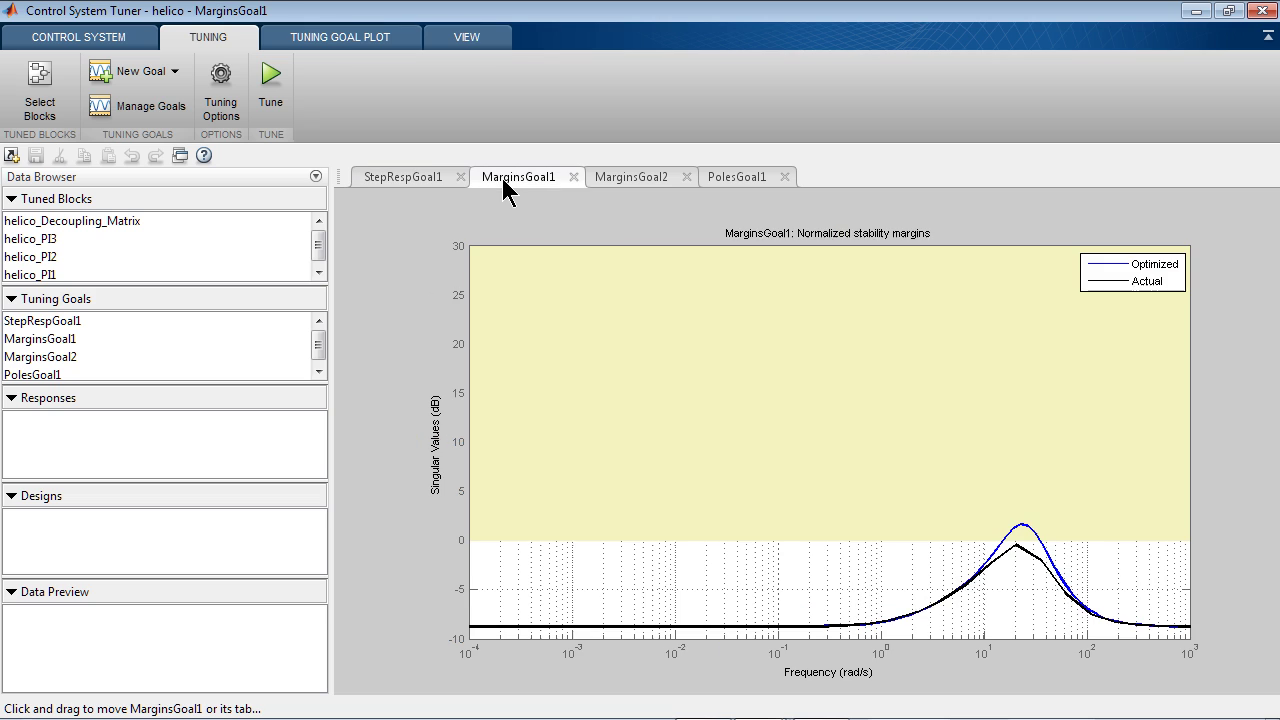
left_click(628, 178)
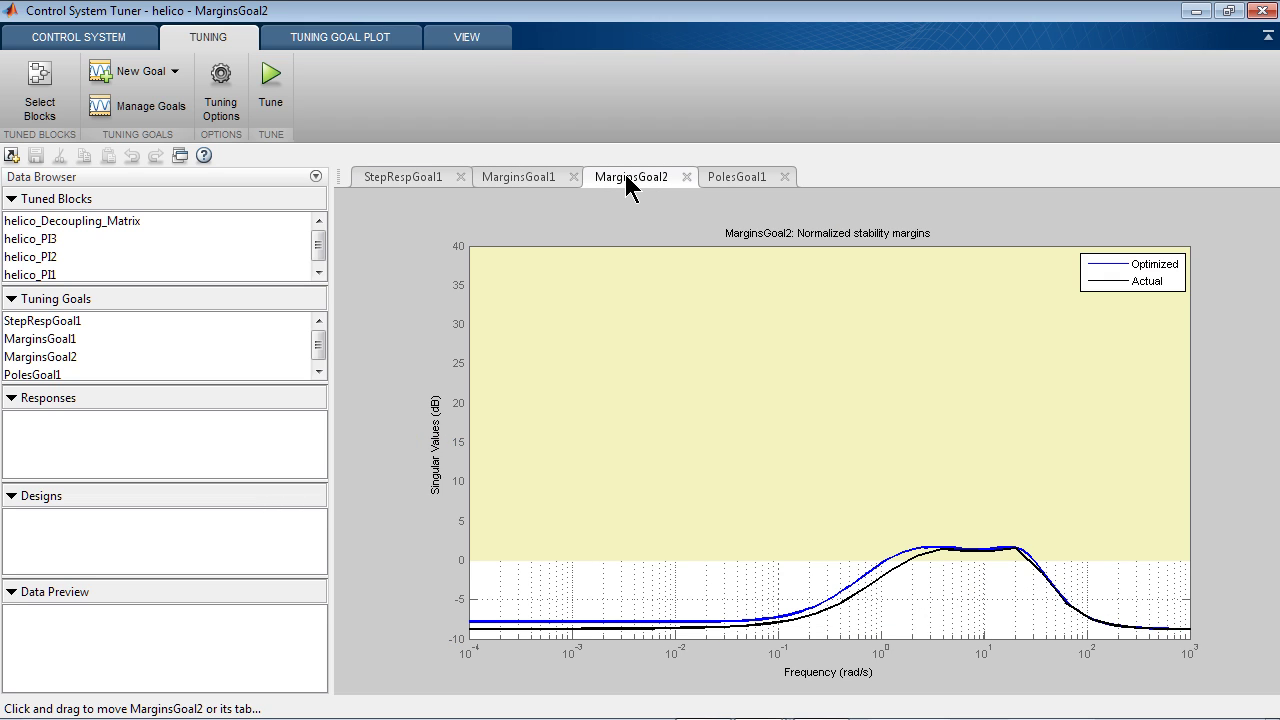
left_click(731, 182)
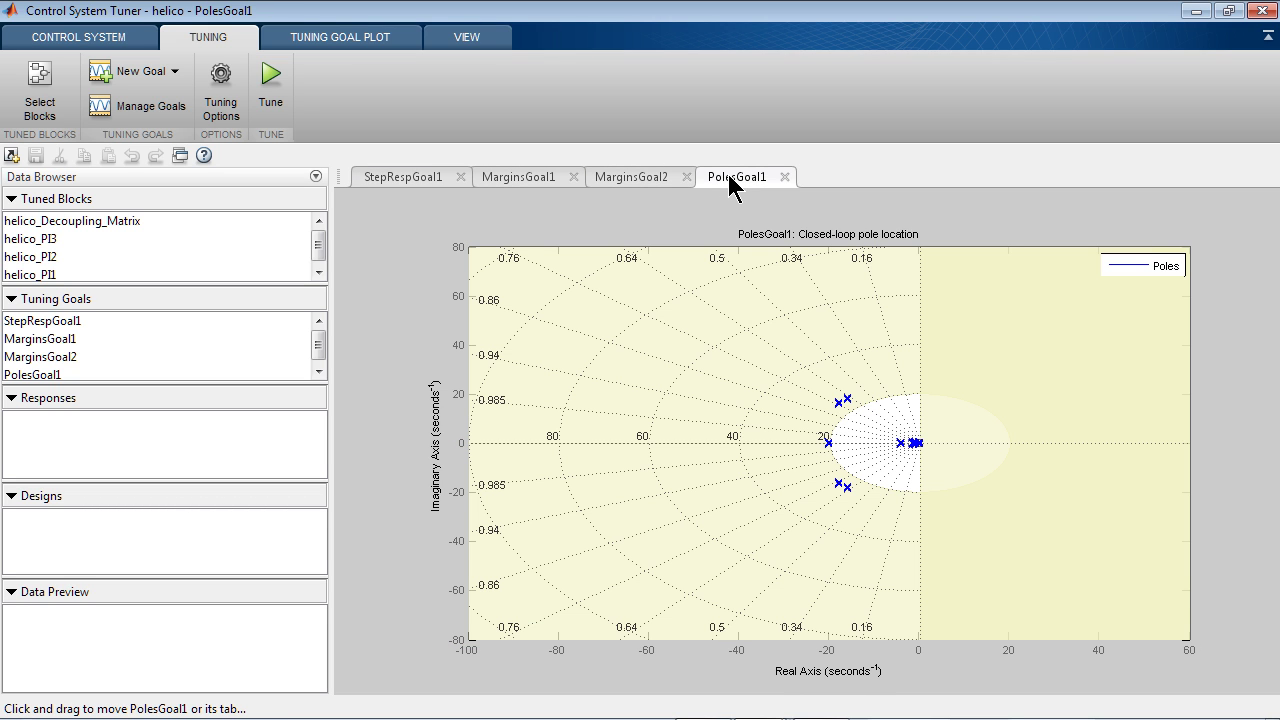
- Write tuned values to Simulink and inspect the PI1 and Decoupling Matrix block gains
left_click(137, 36)
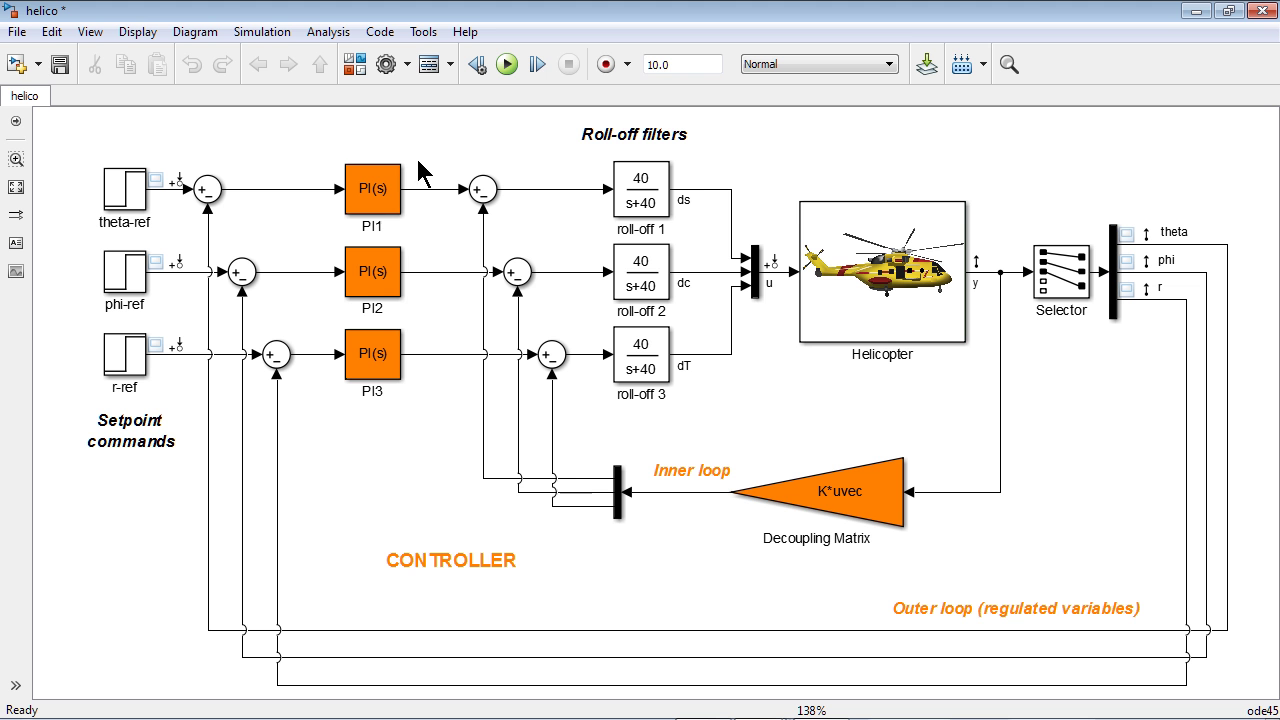
double_click(358, 186)
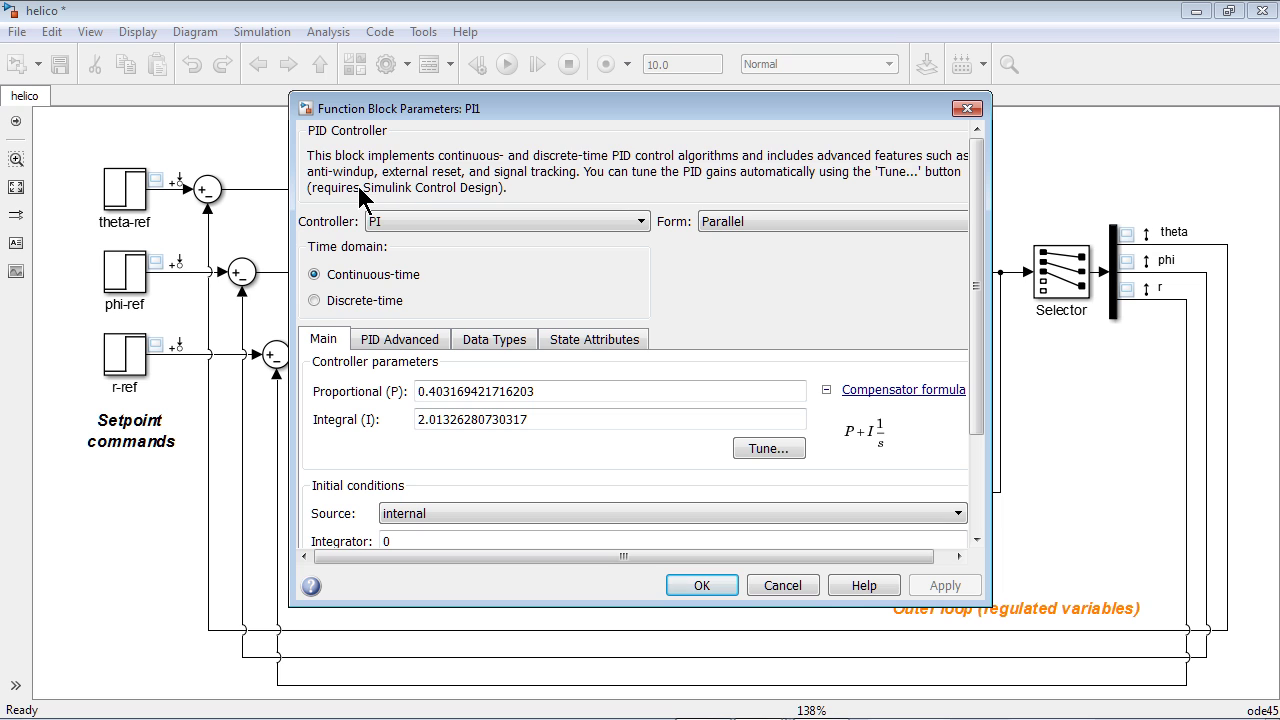
left_click(967, 108)
left_click(845, 483)
double_click(845, 483)
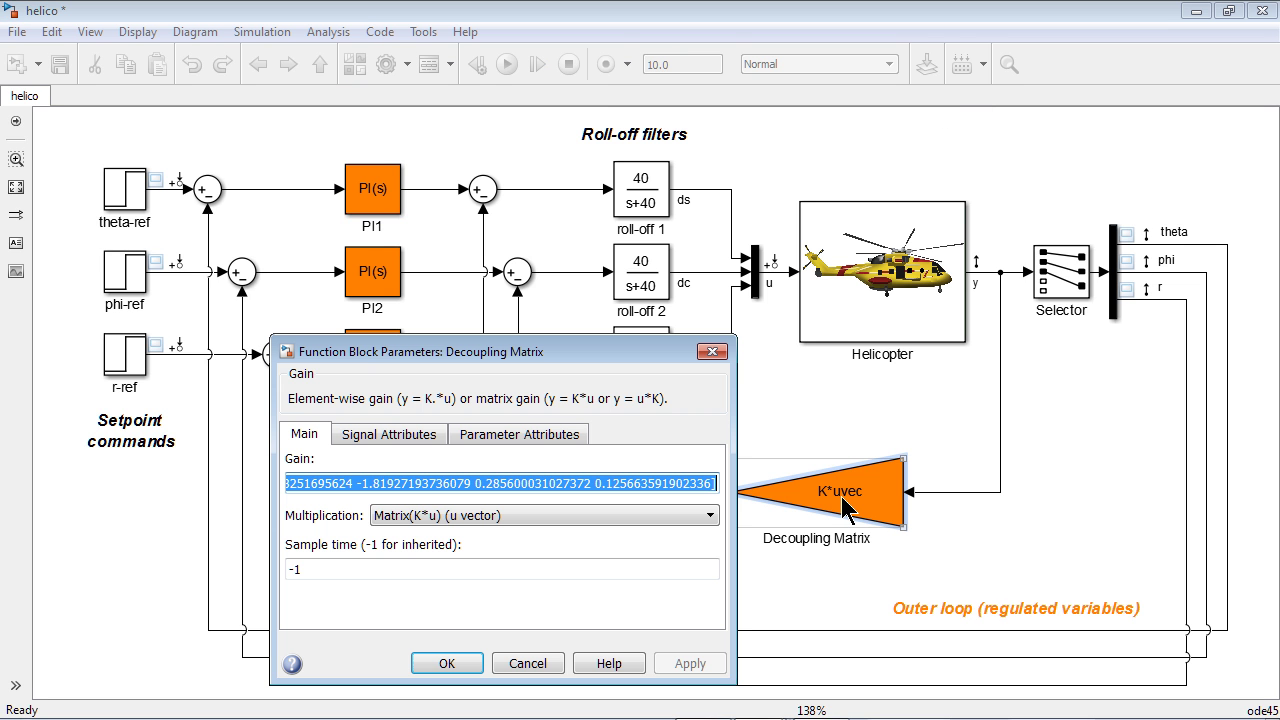
left_click(468, 664)
- Run the helico simulation with the tuned controller gains
left_click(508, 66)
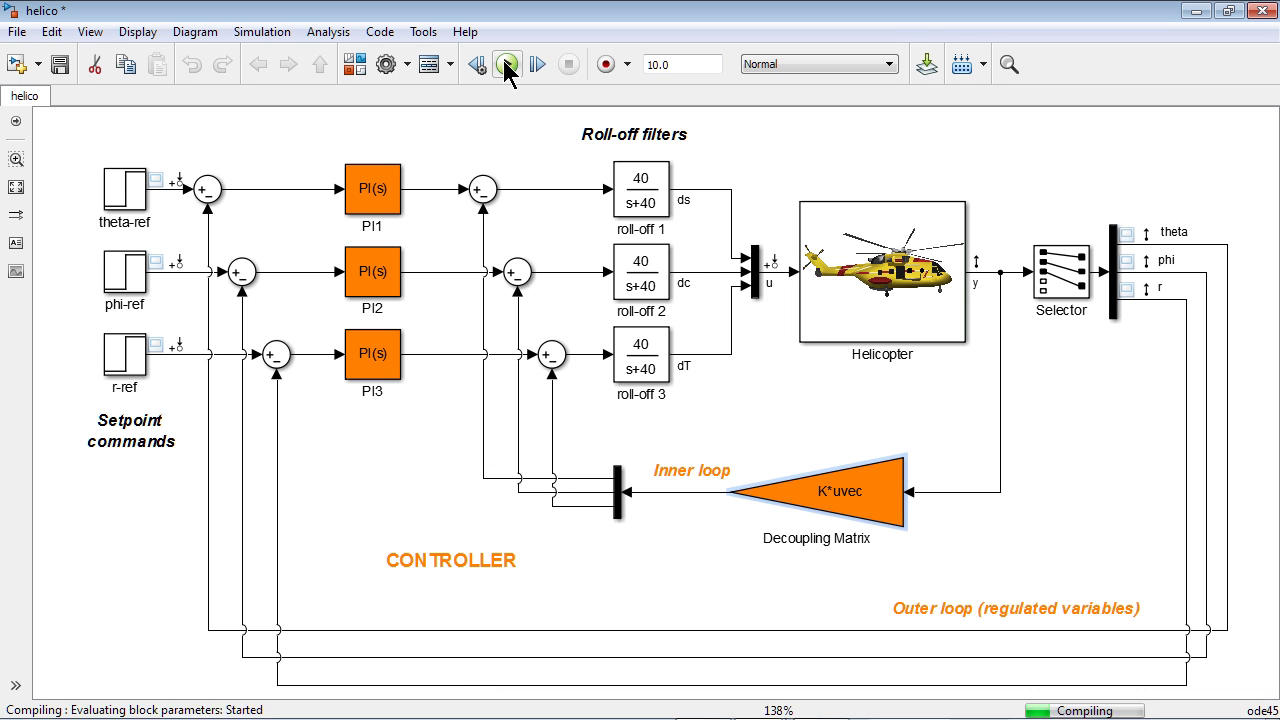